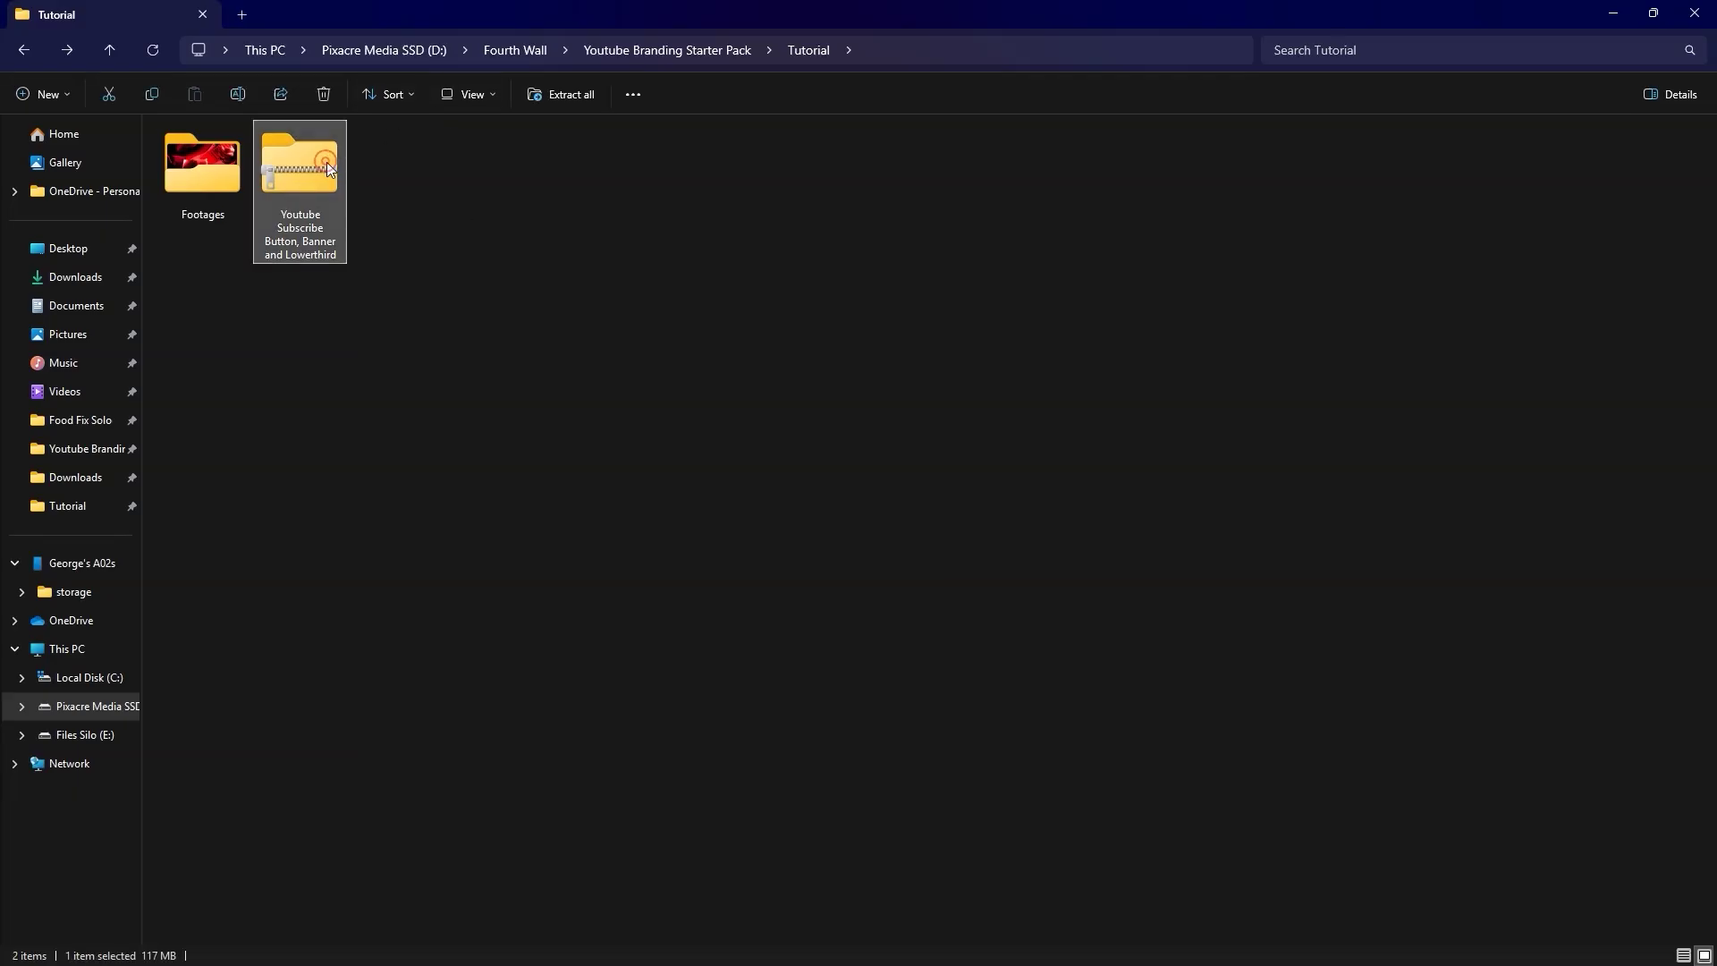
Extract the zipped subscribe-button pack with its two MOGRT templates, then minimize Explorer
{"action": "right_click", "coordinate": [331, 164]}
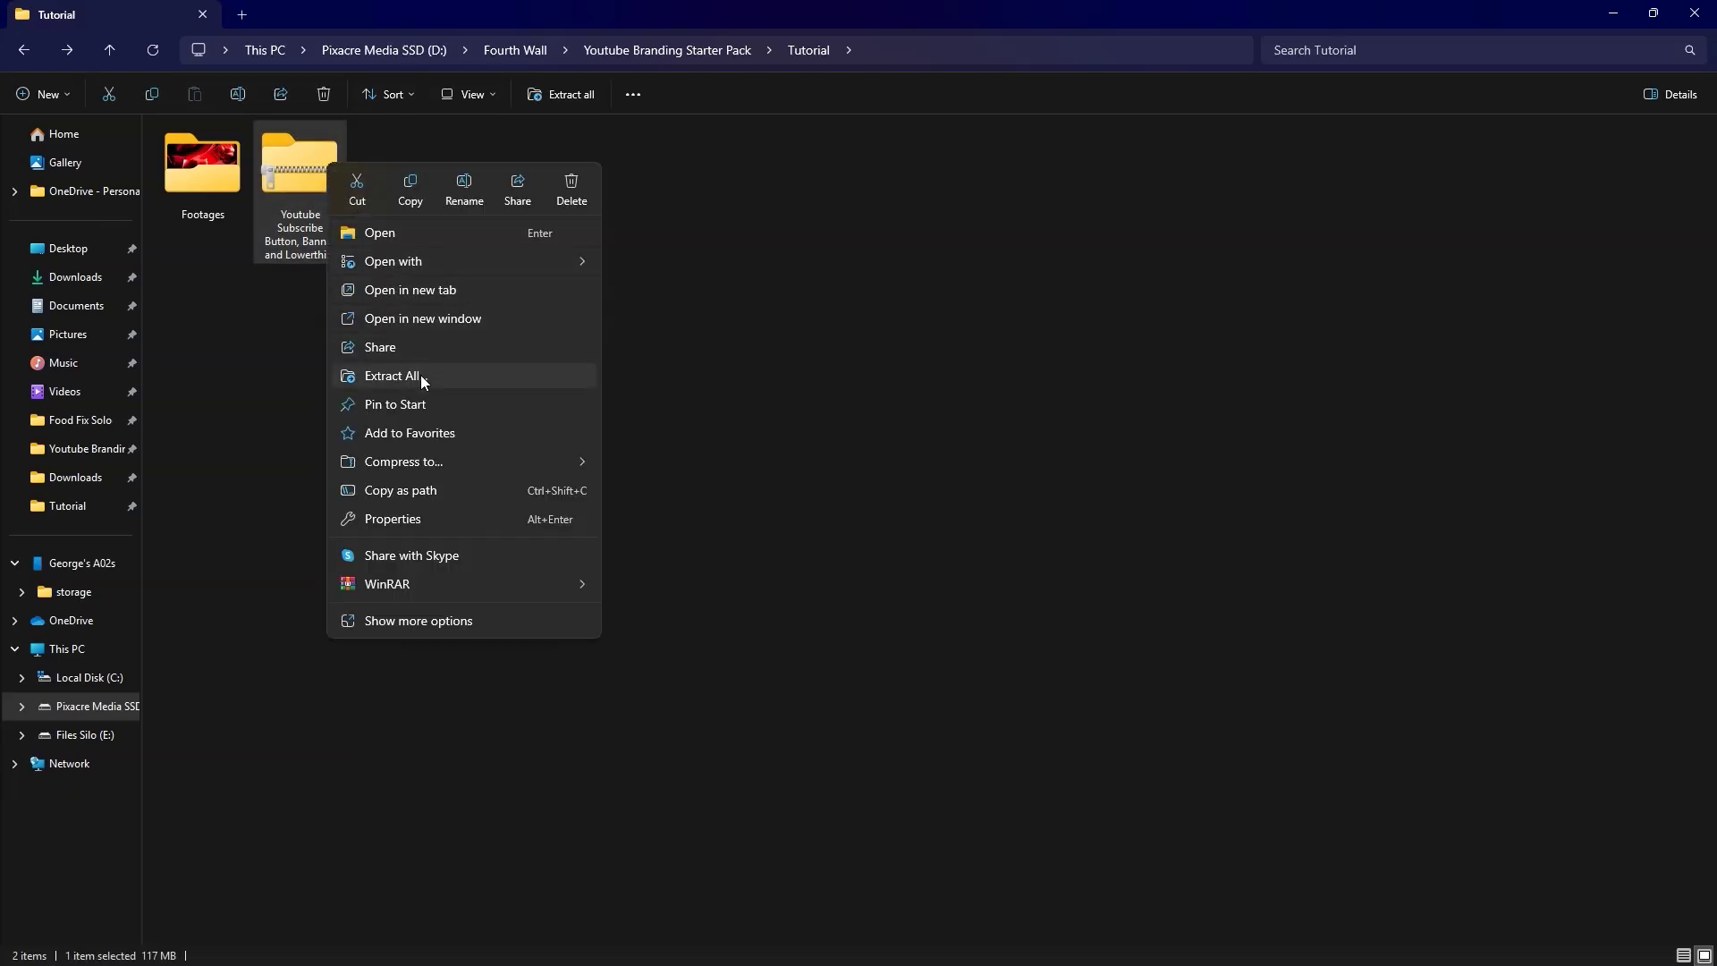
{"action": "left_click", "coordinate": [409, 374]}
{"action": "left_click", "coordinate": [1022, 663]}
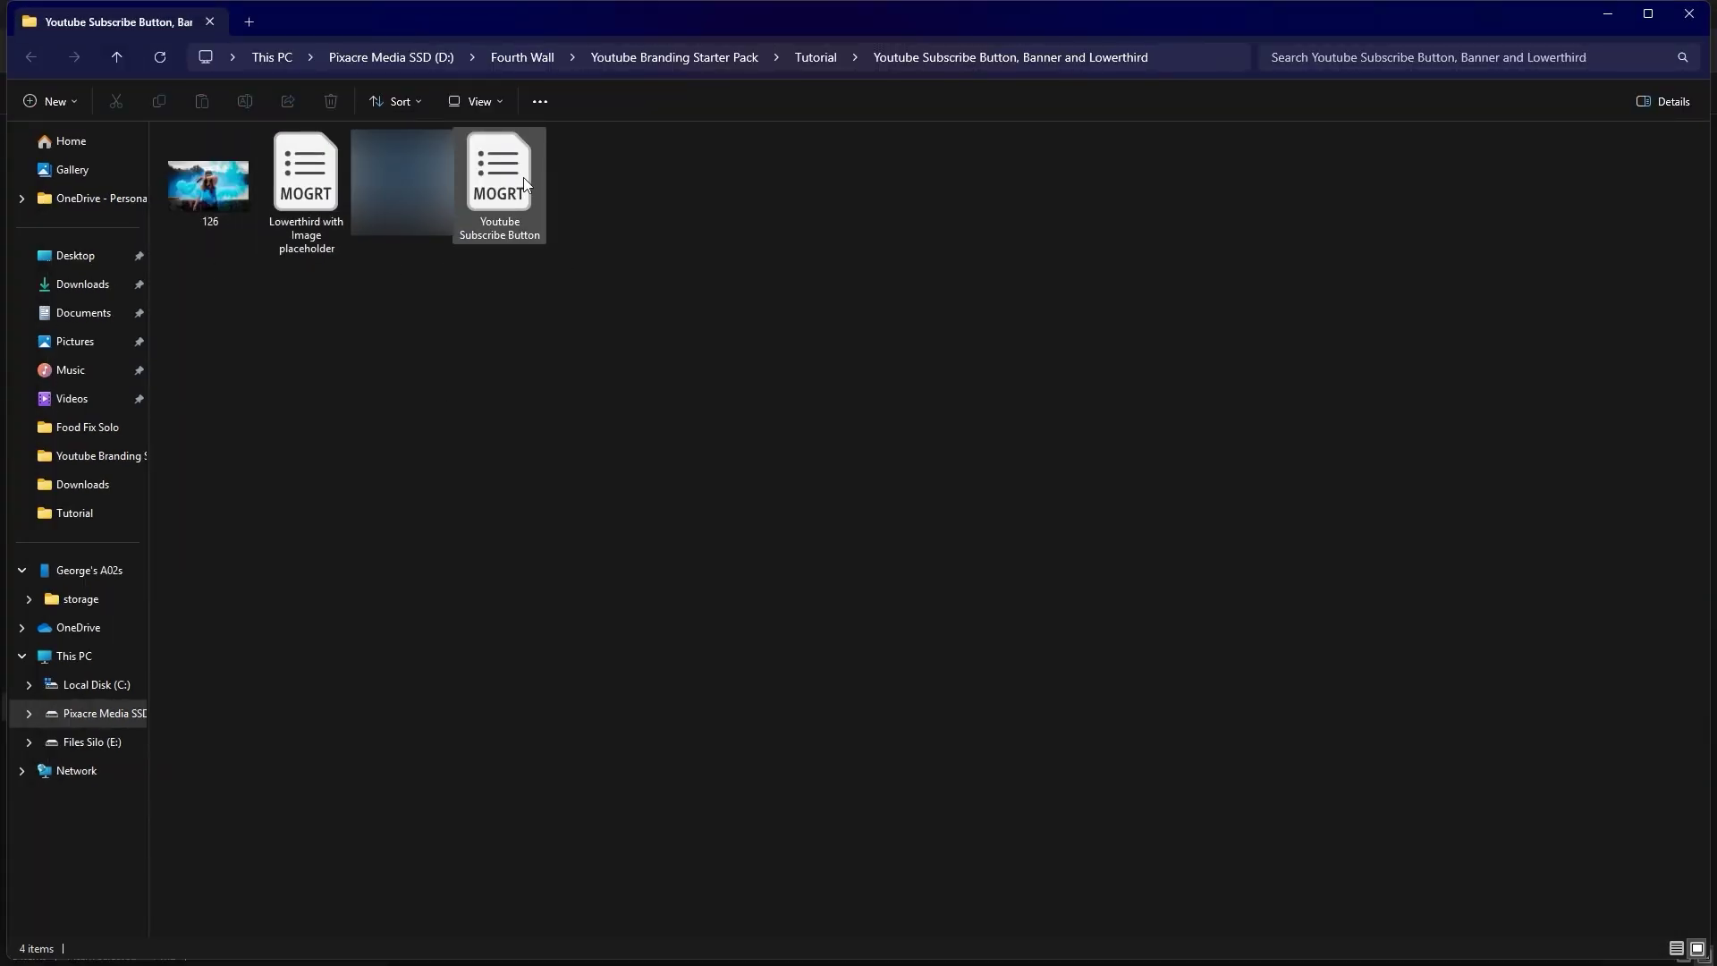
{"action": "left_click", "coordinate": [1607, 15]}
Import the Music, Portrait and piano footage files into the project
{"action": "right_click", "coordinate": [215, 817]}
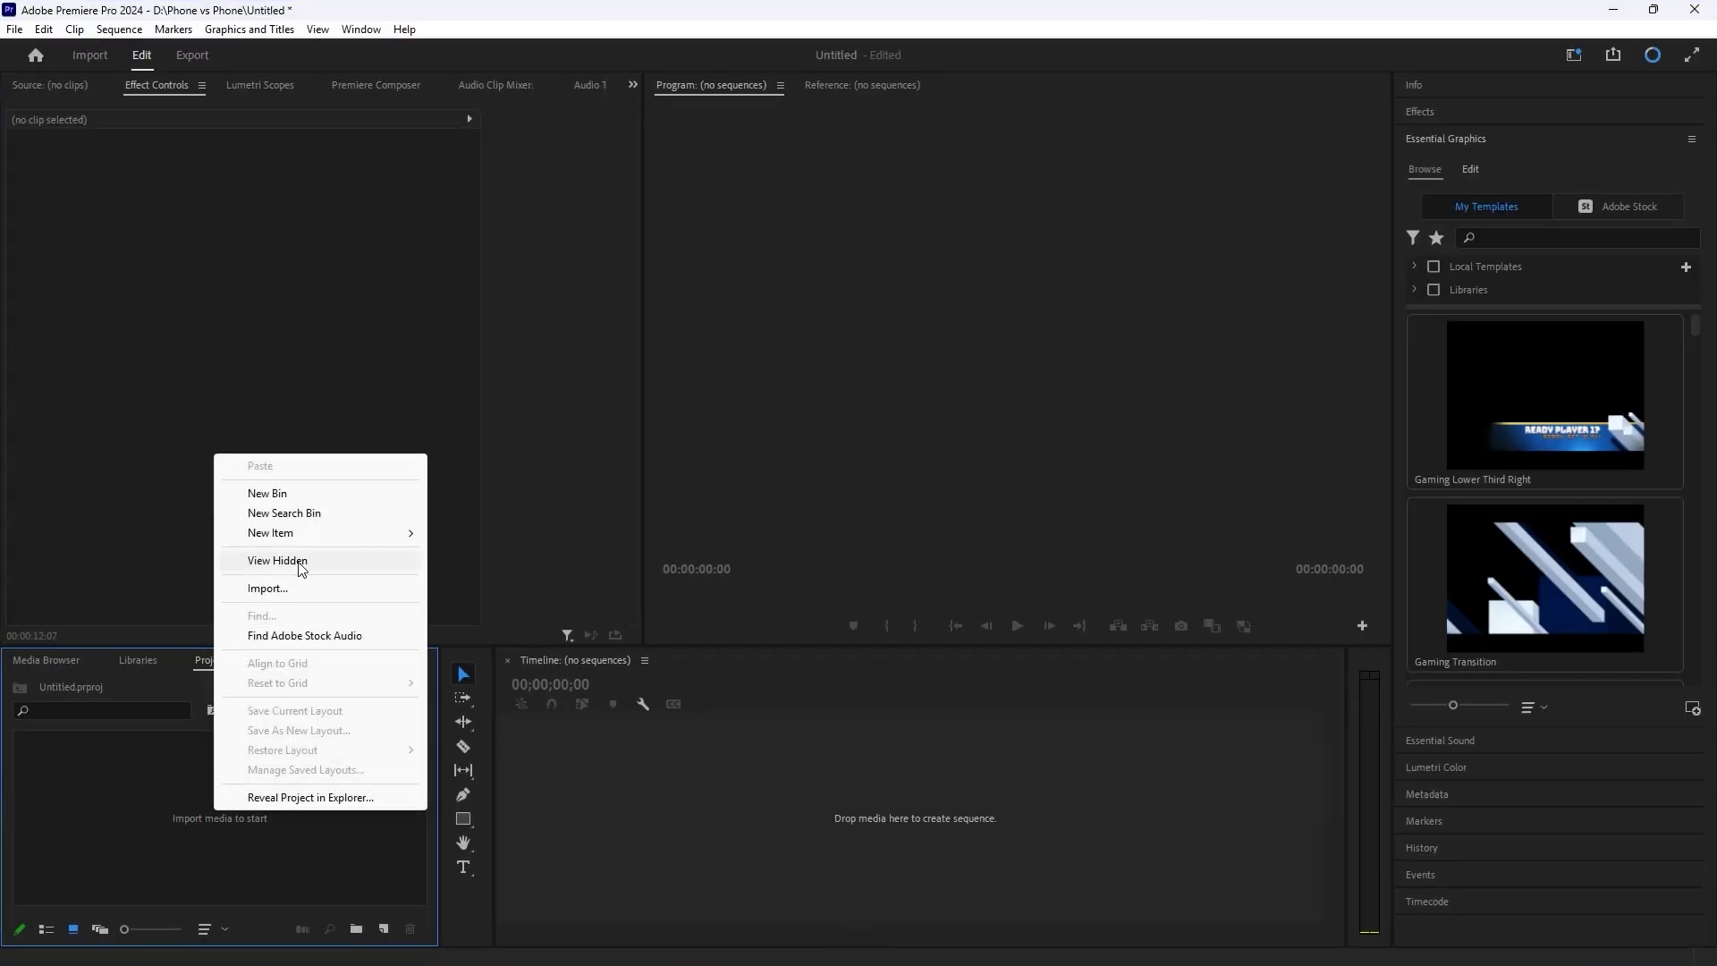
{"action": "left_click", "coordinate": [285, 589]}
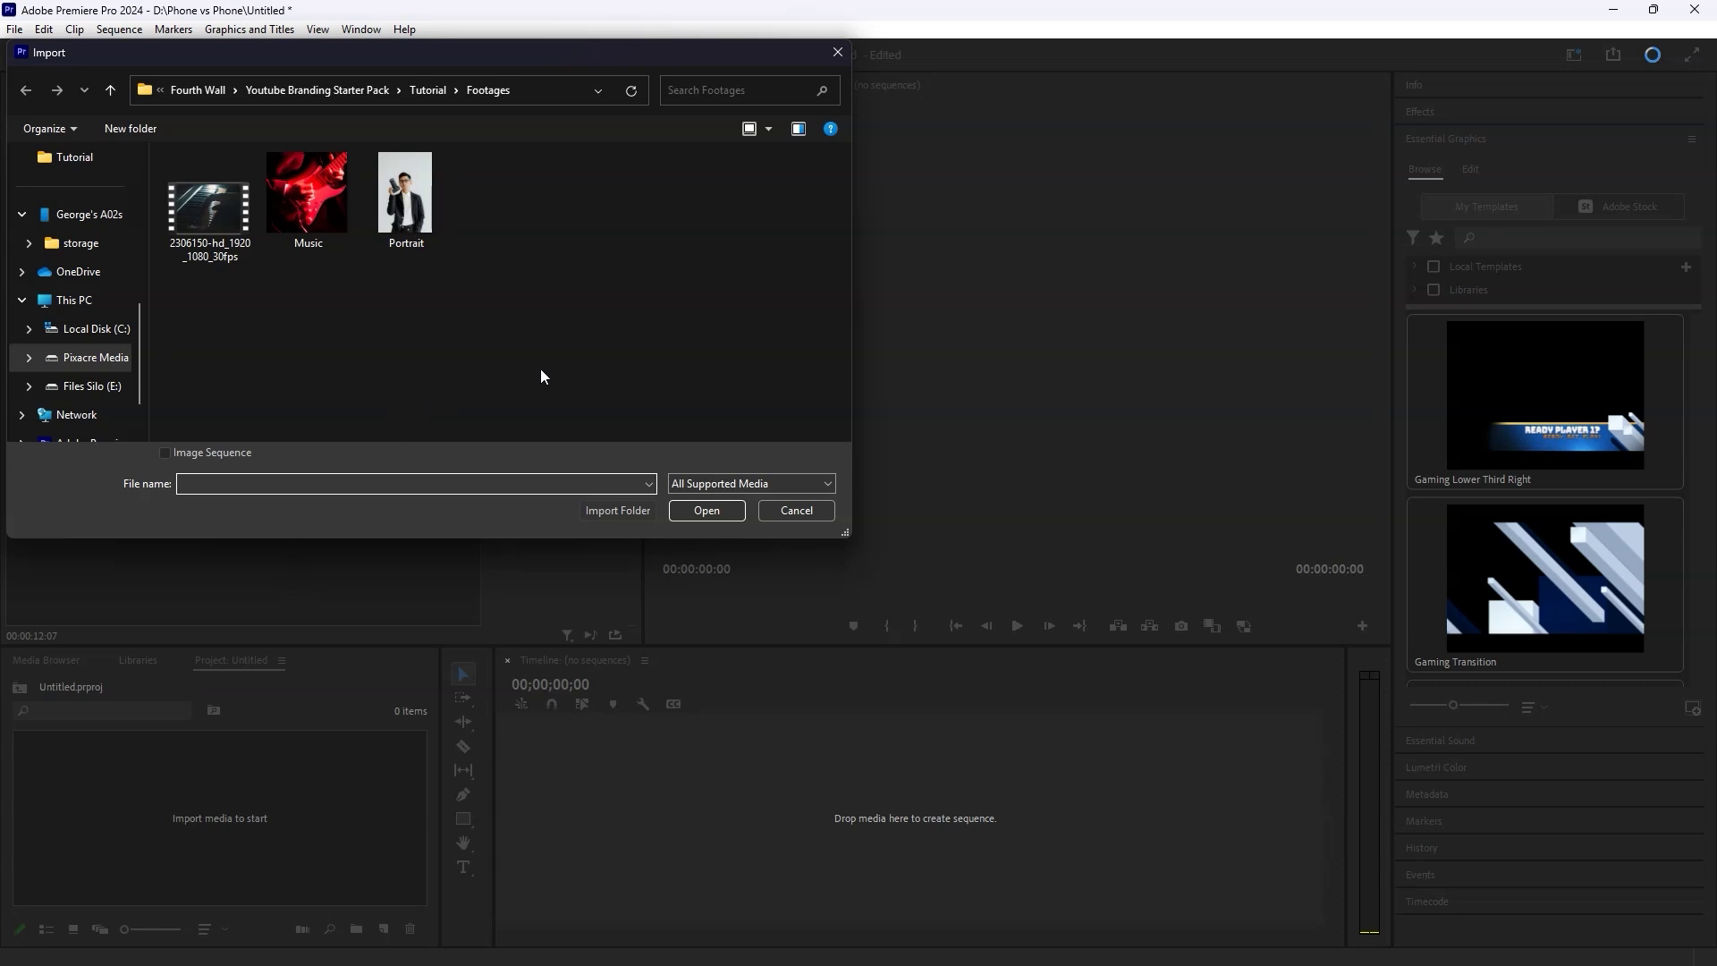
{"action": "left_click_drag", "start_coordinate": [541, 376], "coordinate": [162, 147]}
{"action": "left_click", "coordinate": [731, 518]}
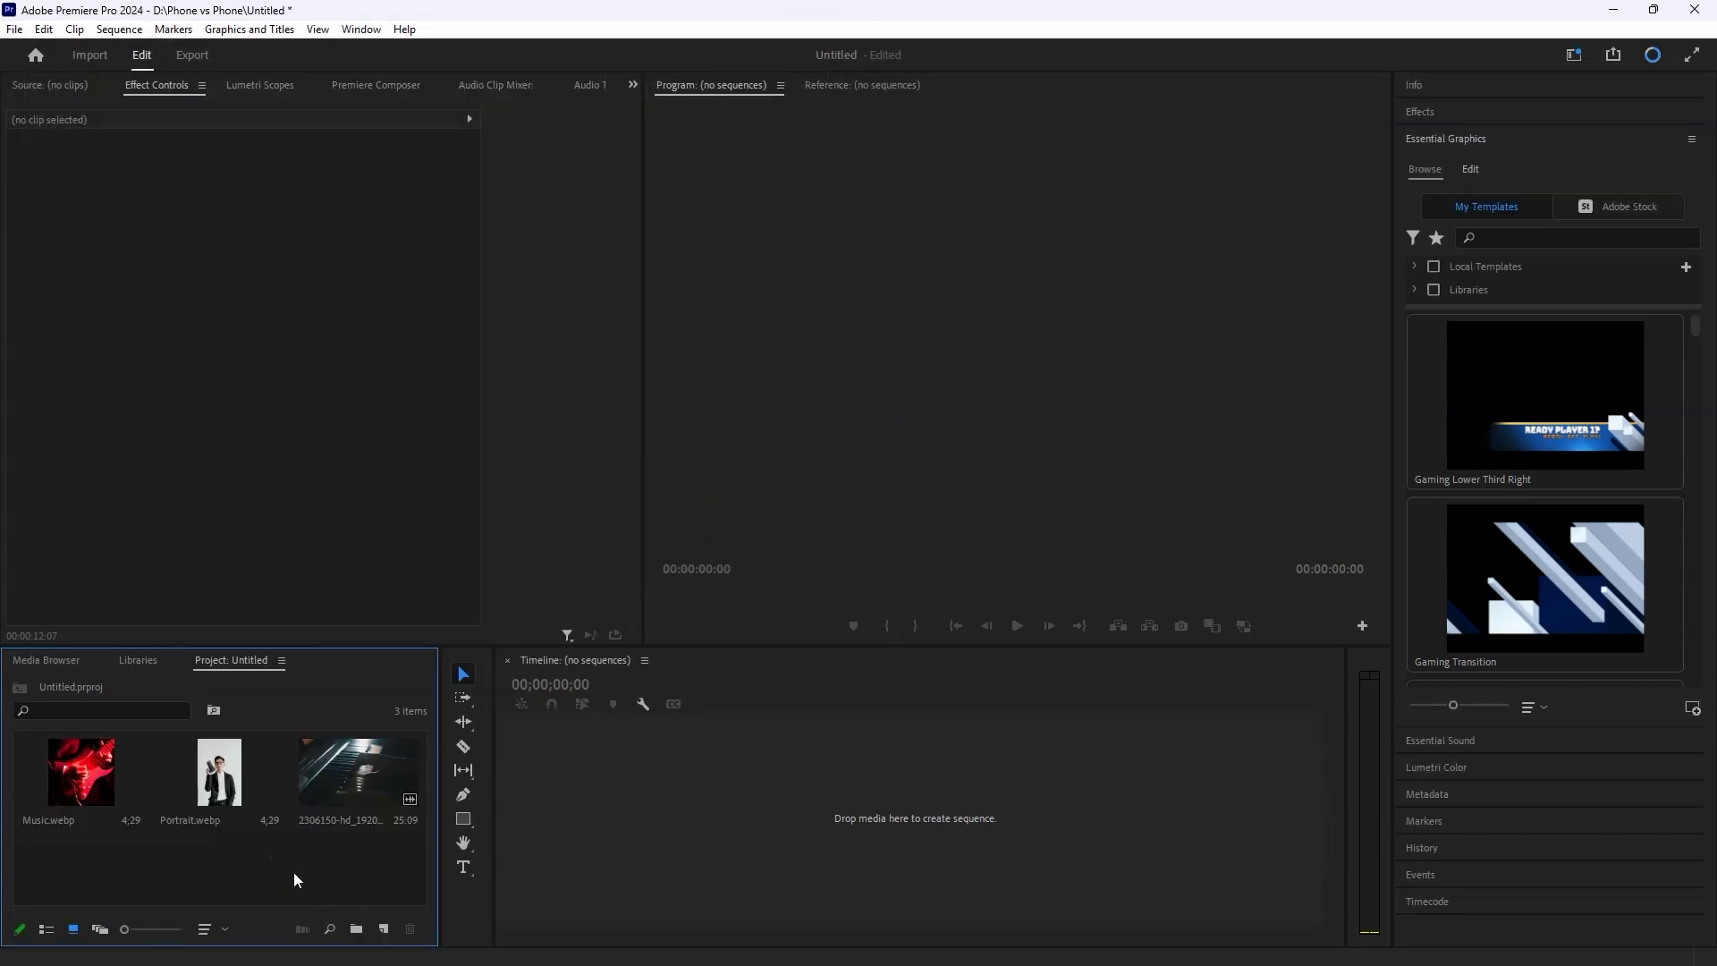
Create a sequence from the piano clip with the playhead near six seconds
{"action": "left_click_drag", "start_coordinate": [355, 772], "coordinate": [724, 797]}
{"action": "left_click", "coordinate": [779, 718]}
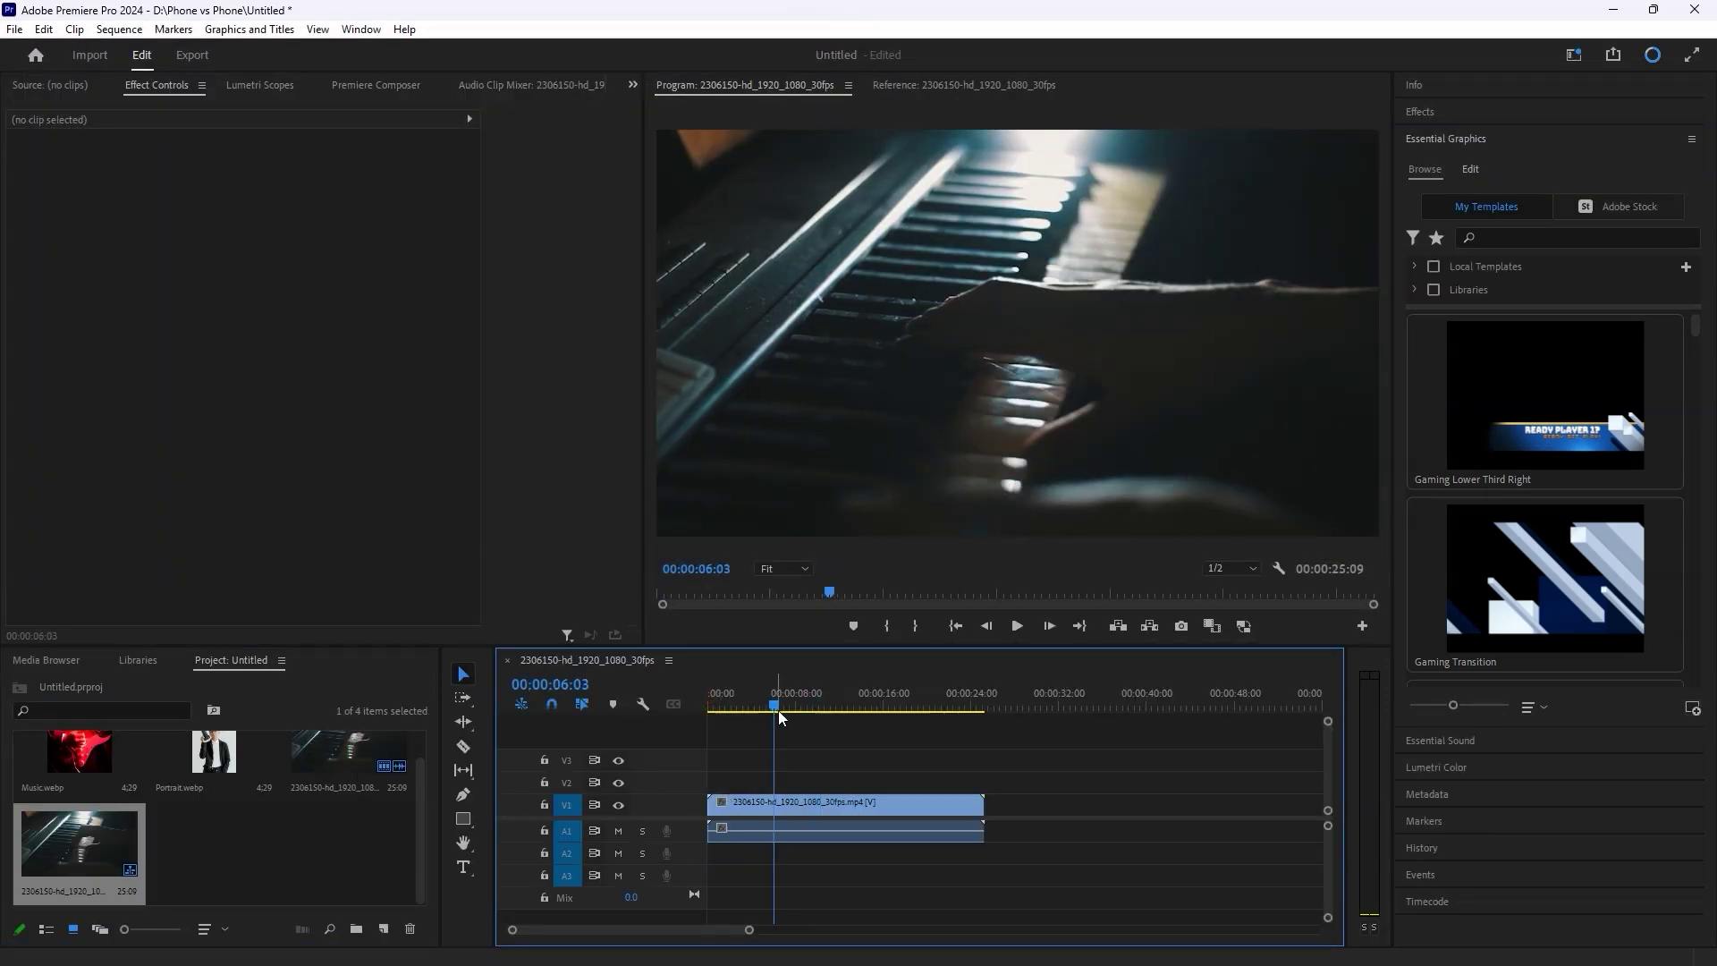
{"action": "left_click", "coordinate": [1471, 170]}
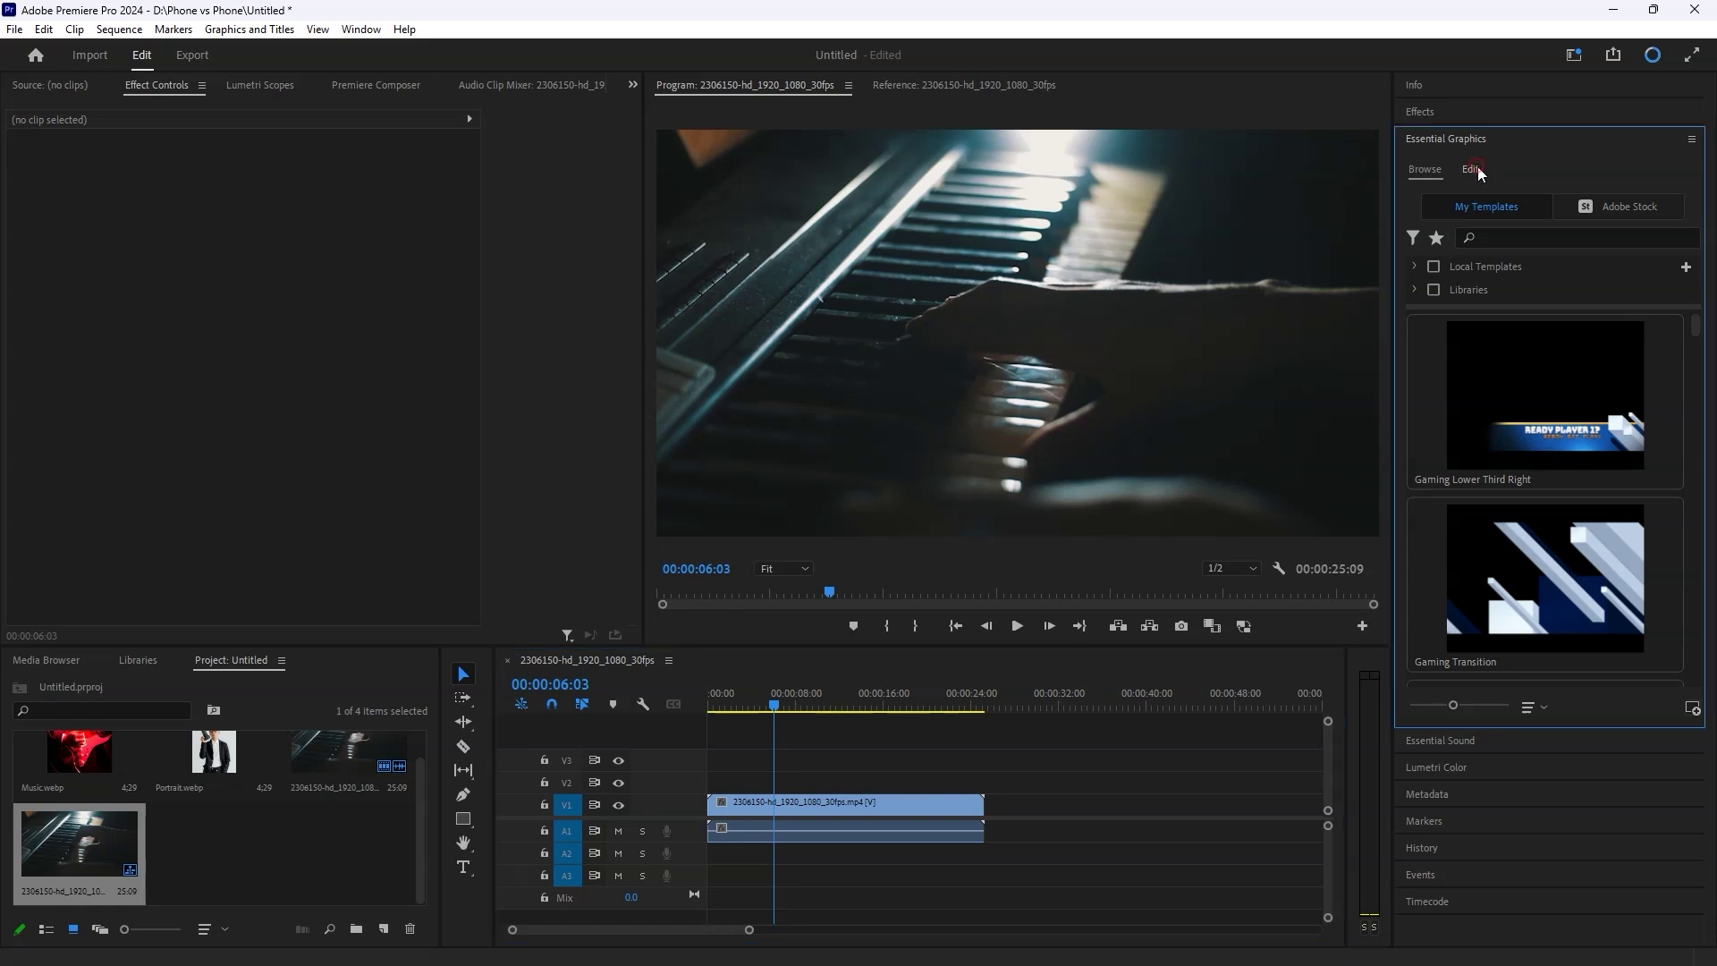
{"action": "left_click", "coordinate": [1422, 172]}
Install the Youtube Subscribe Button.mogrt template
{"action": "left_click", "coordinate": [361, 29]}
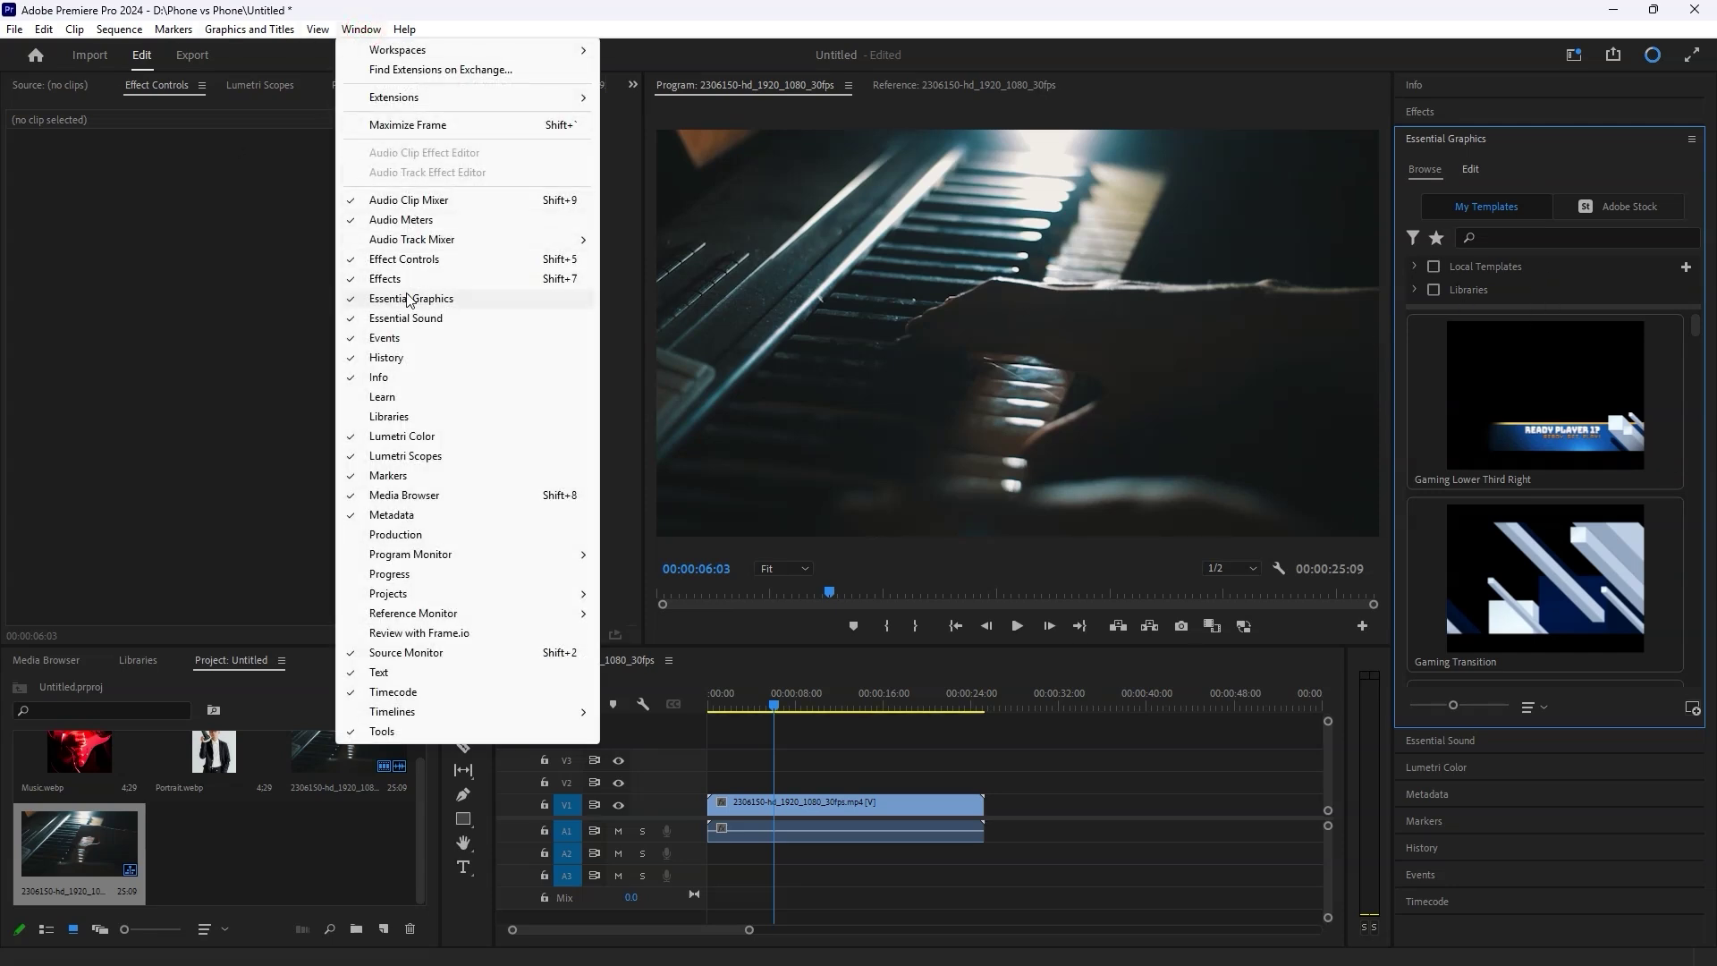
{"action": "left_click", "coordinate": [483, 14]}
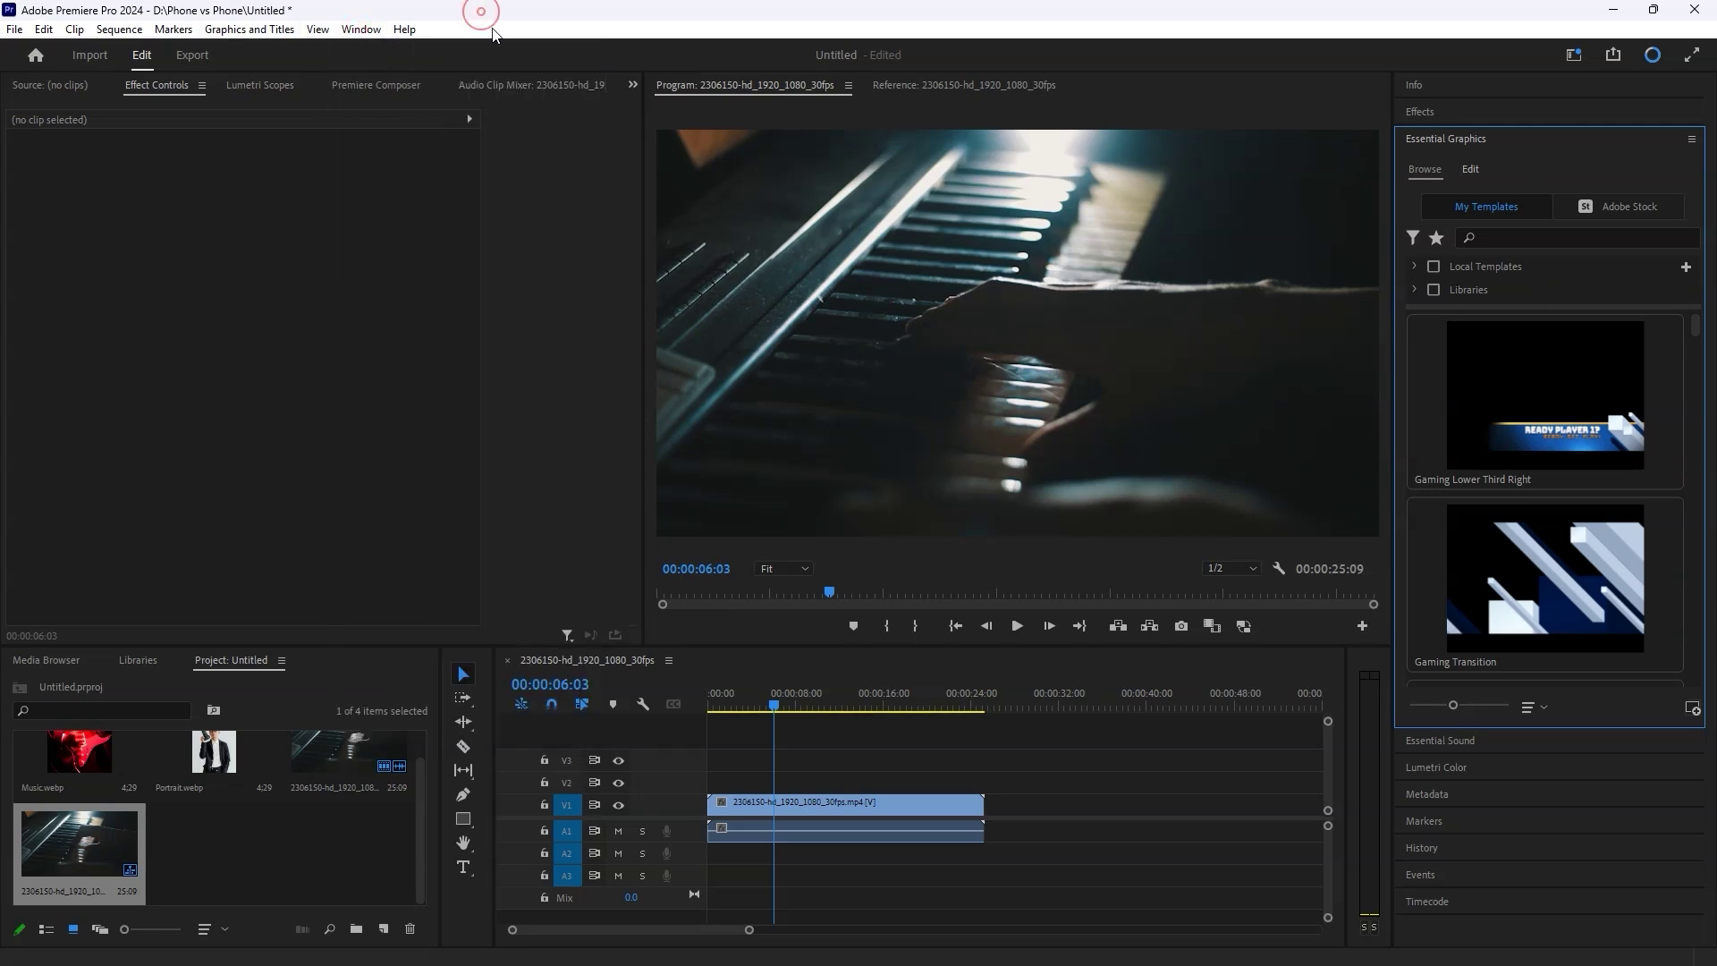
{"action": "left_click", "coordinate": [1693, 707]}
{"action": "left_click", "coordinate": [310, 198]}
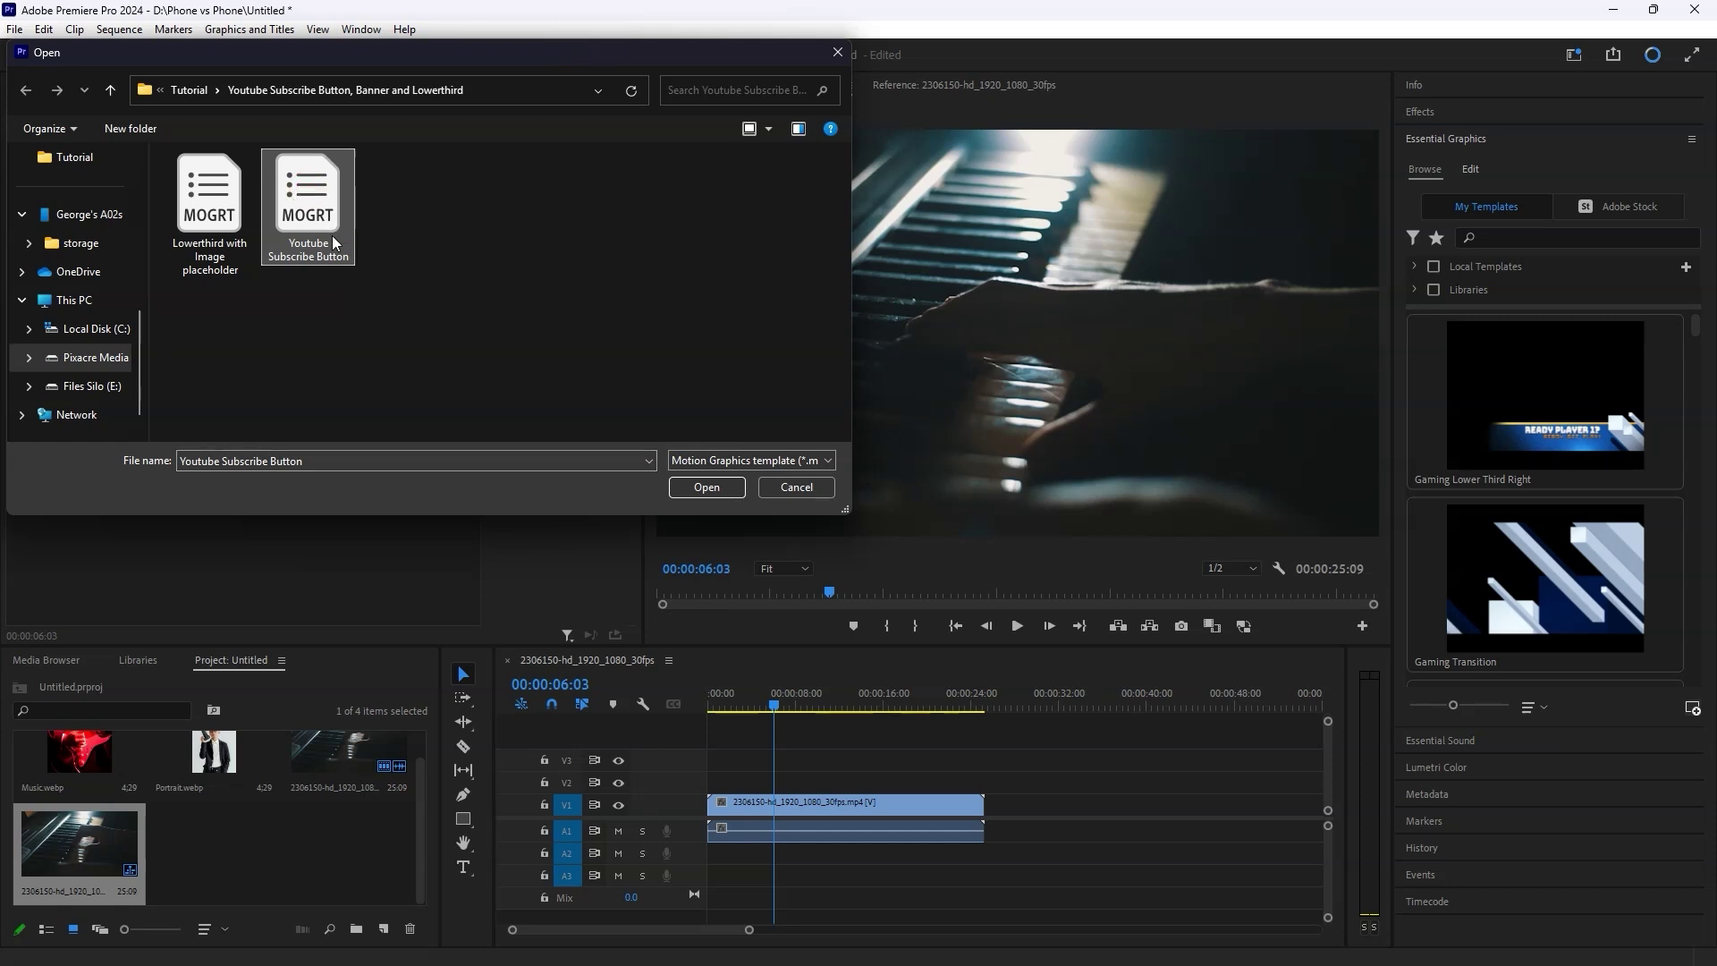
{"action": "left_click", "coordinate": [686, 488]}
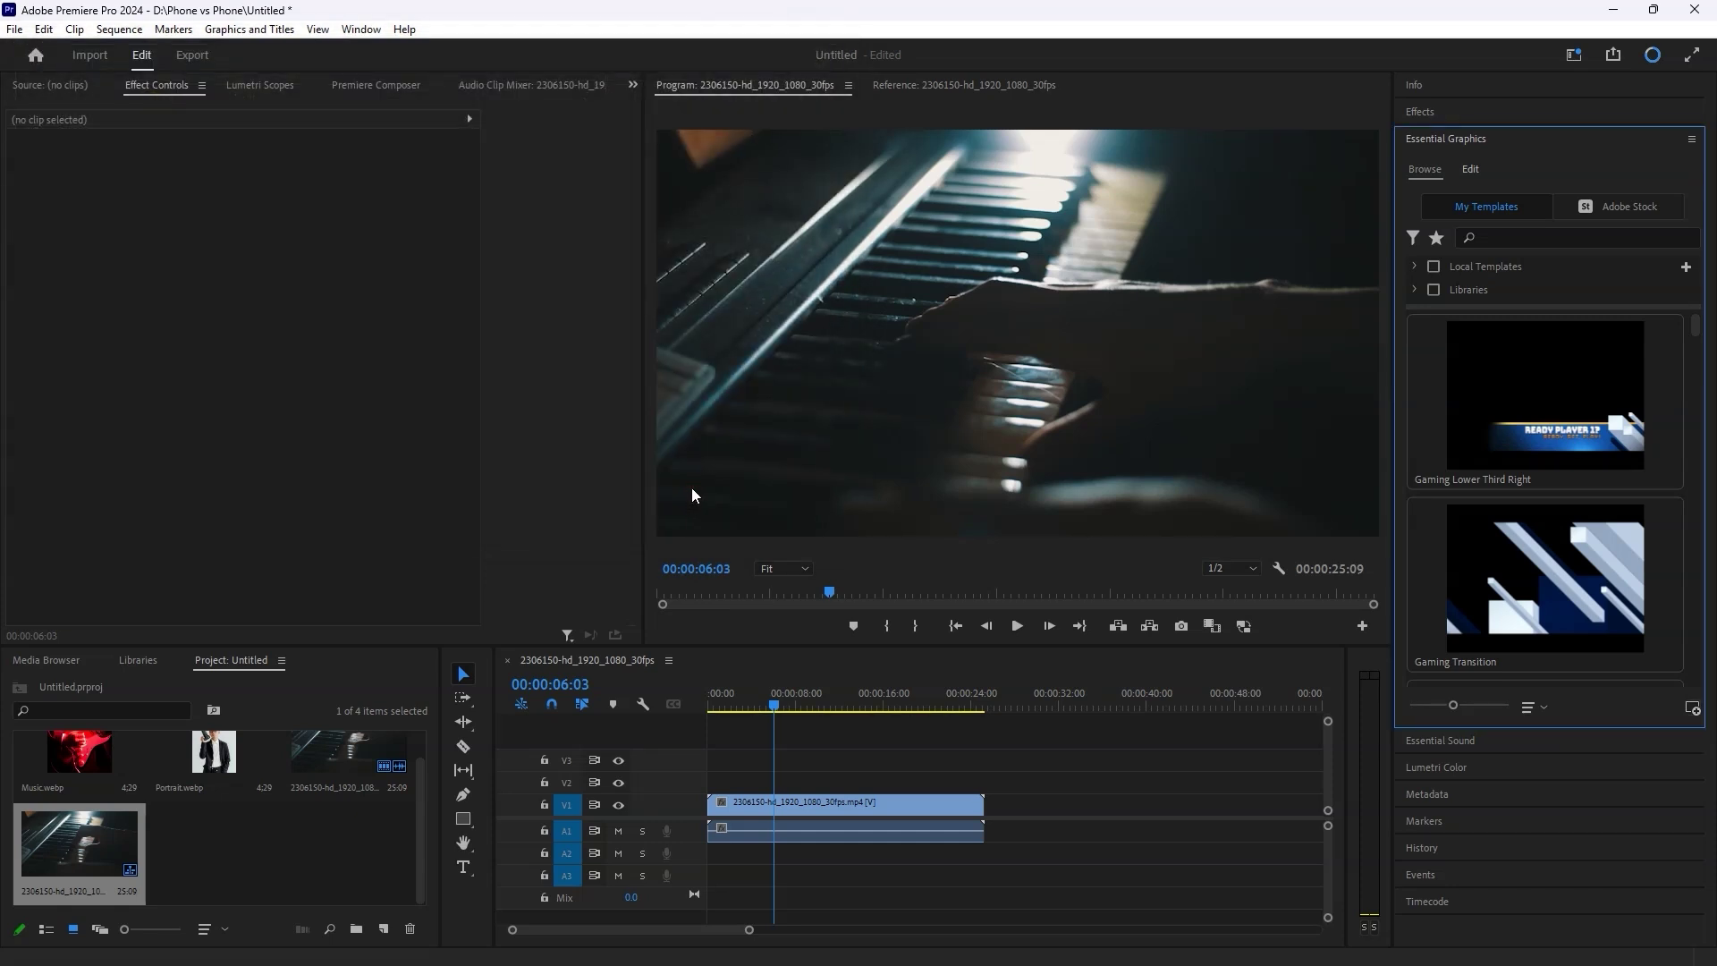
Install the Lowerthird with Image placeholder template and place the subscribe button above the piano clip
{"action": "left_click", "coordinate": [1692, 709]}
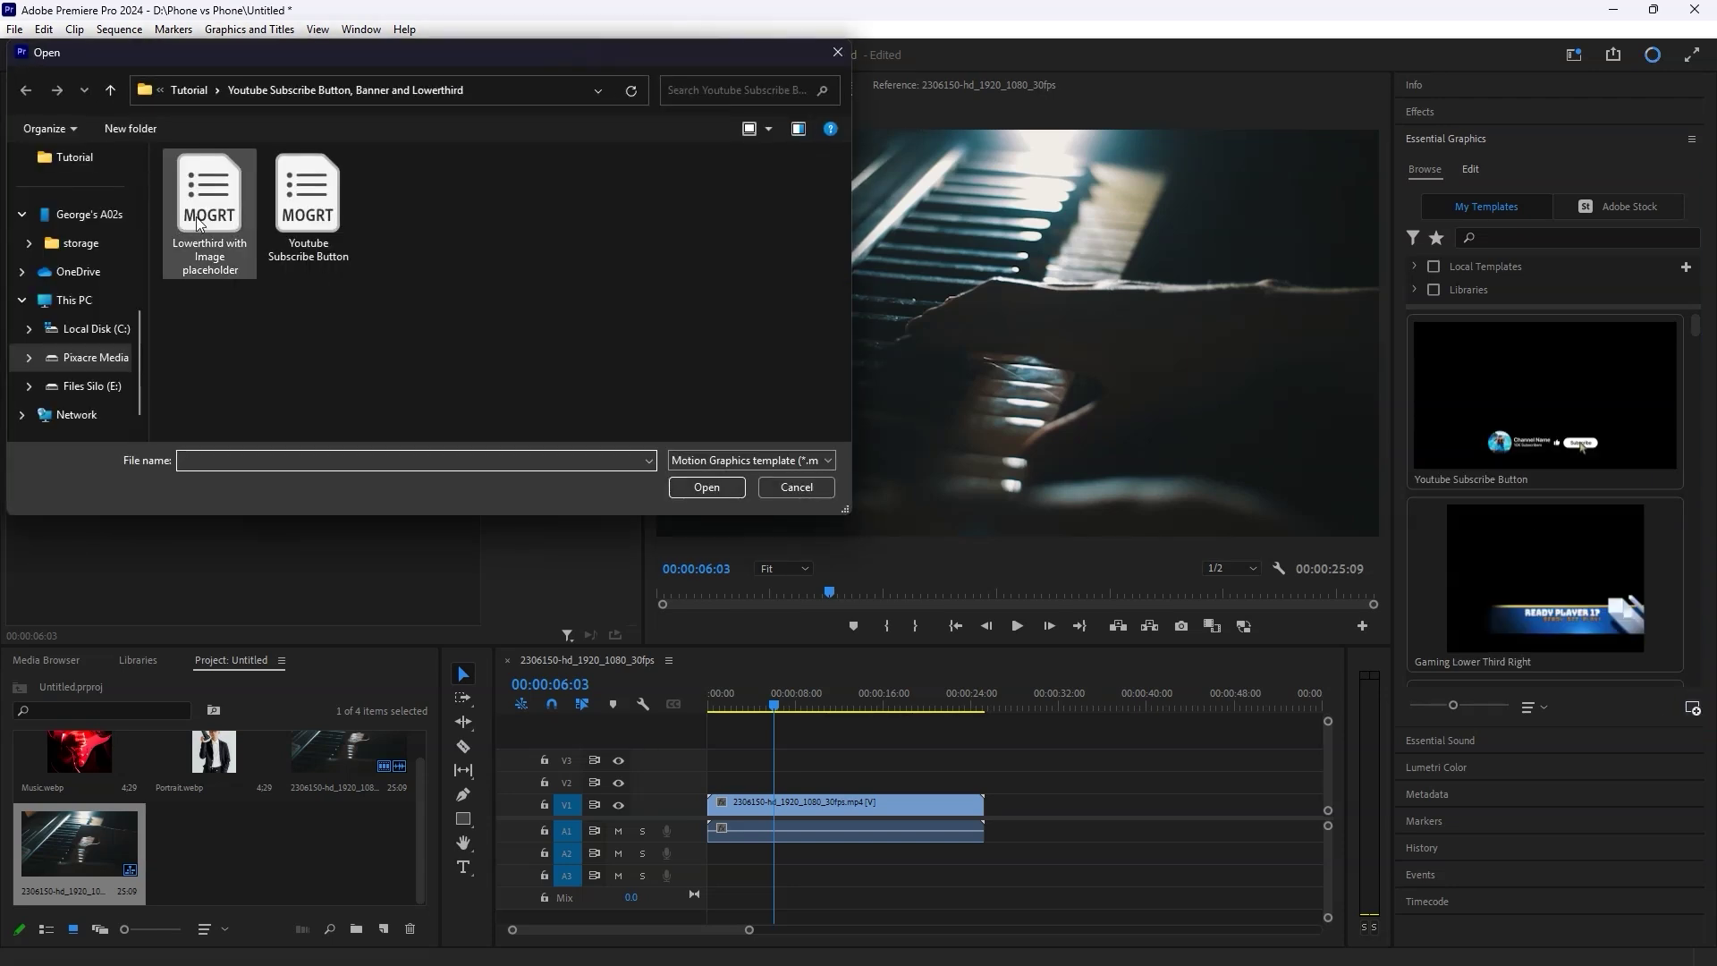
{"action": "left_click", "coordinate": [208, 215]}
{"action": "left_click", "coordinate": [713, 488]}
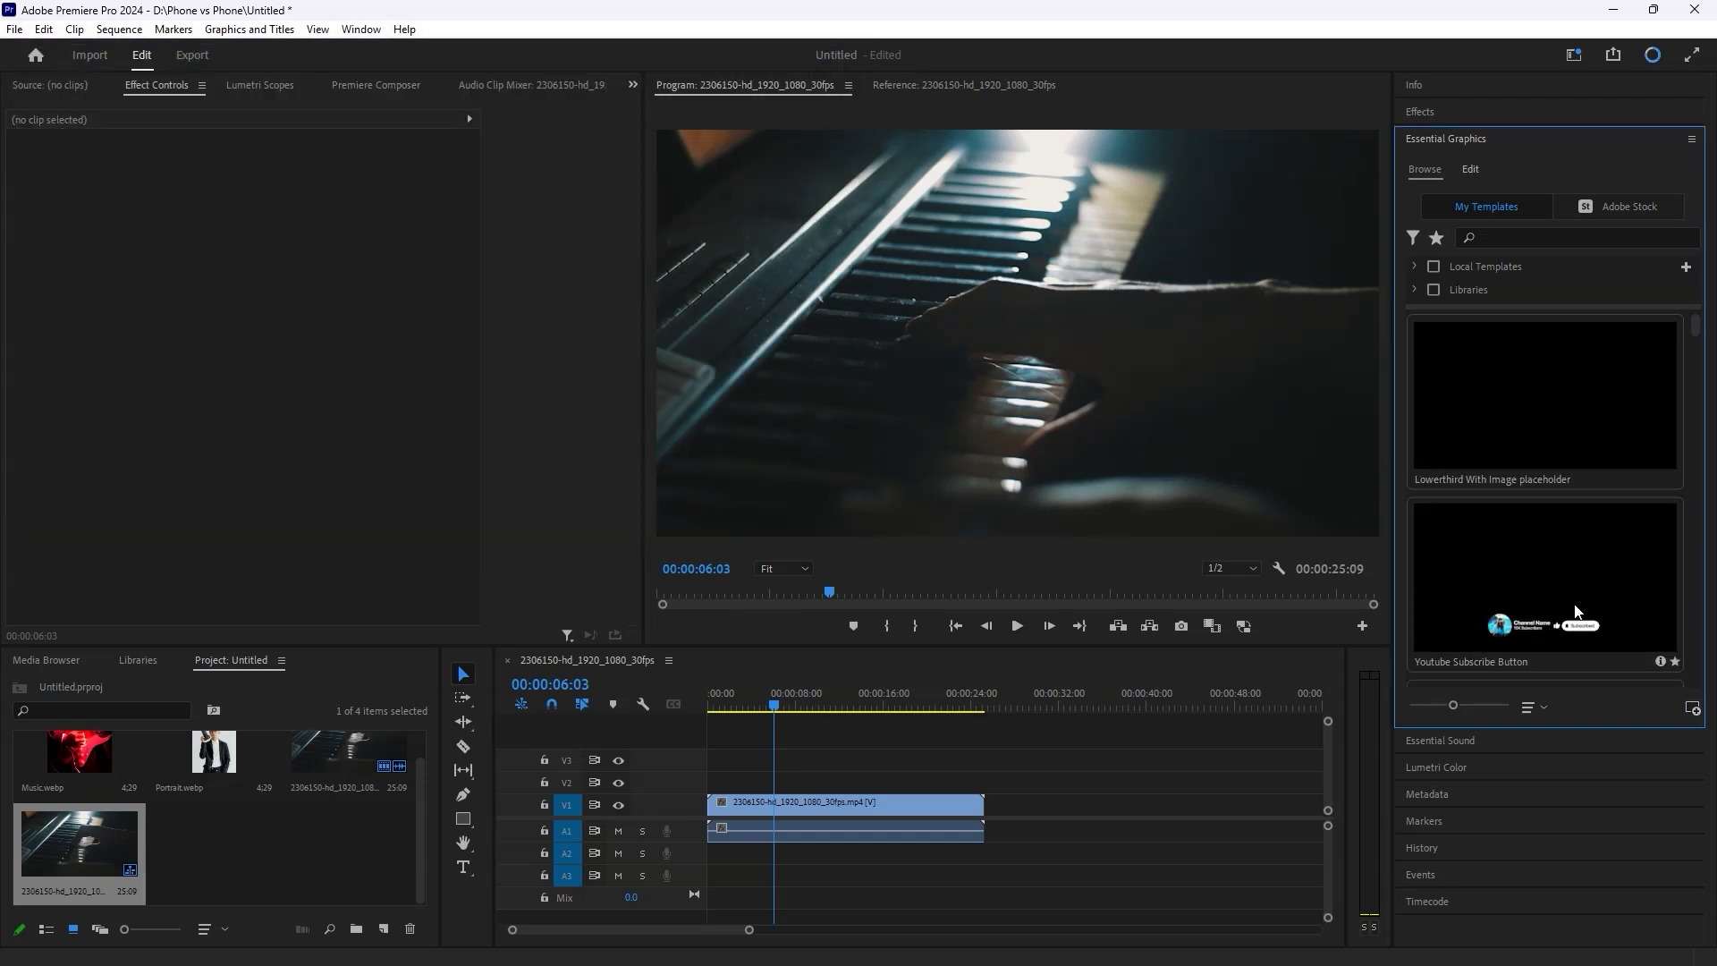
{"action": "left_click_drag", "start_coordinate": [1572, 610], "coordinate": [776, 780]}
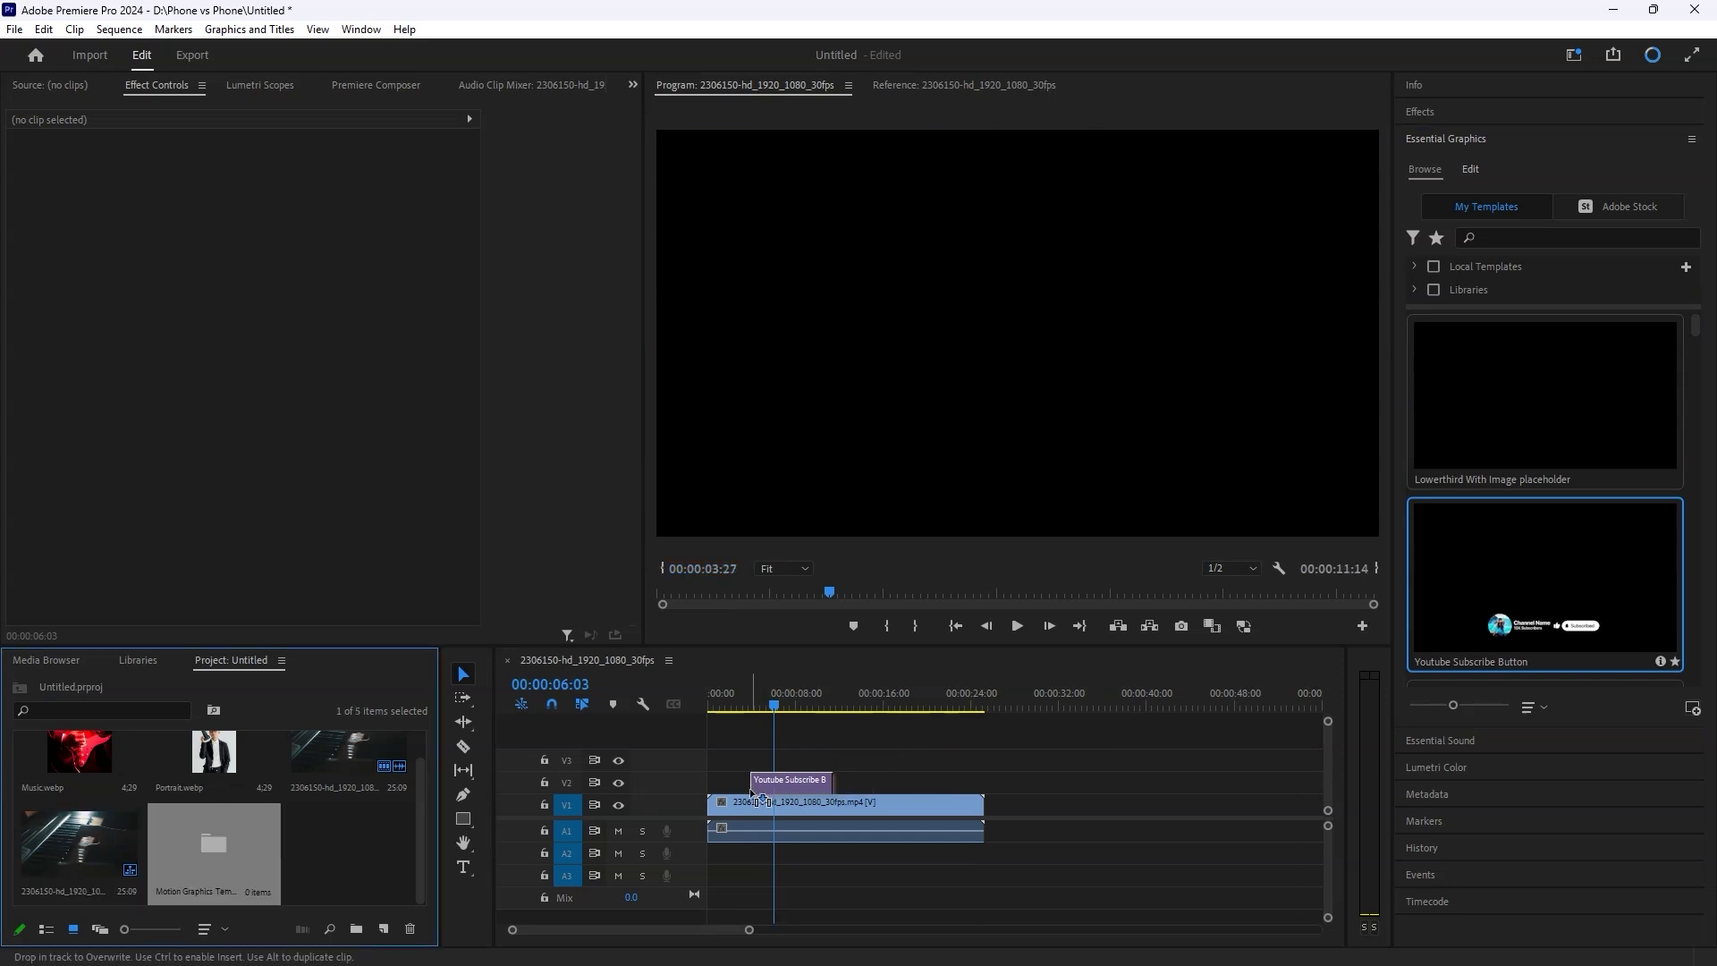
Preview the subscribe animation and turn Dark Mode off for a light button
{"action": "key", "text": "space"}
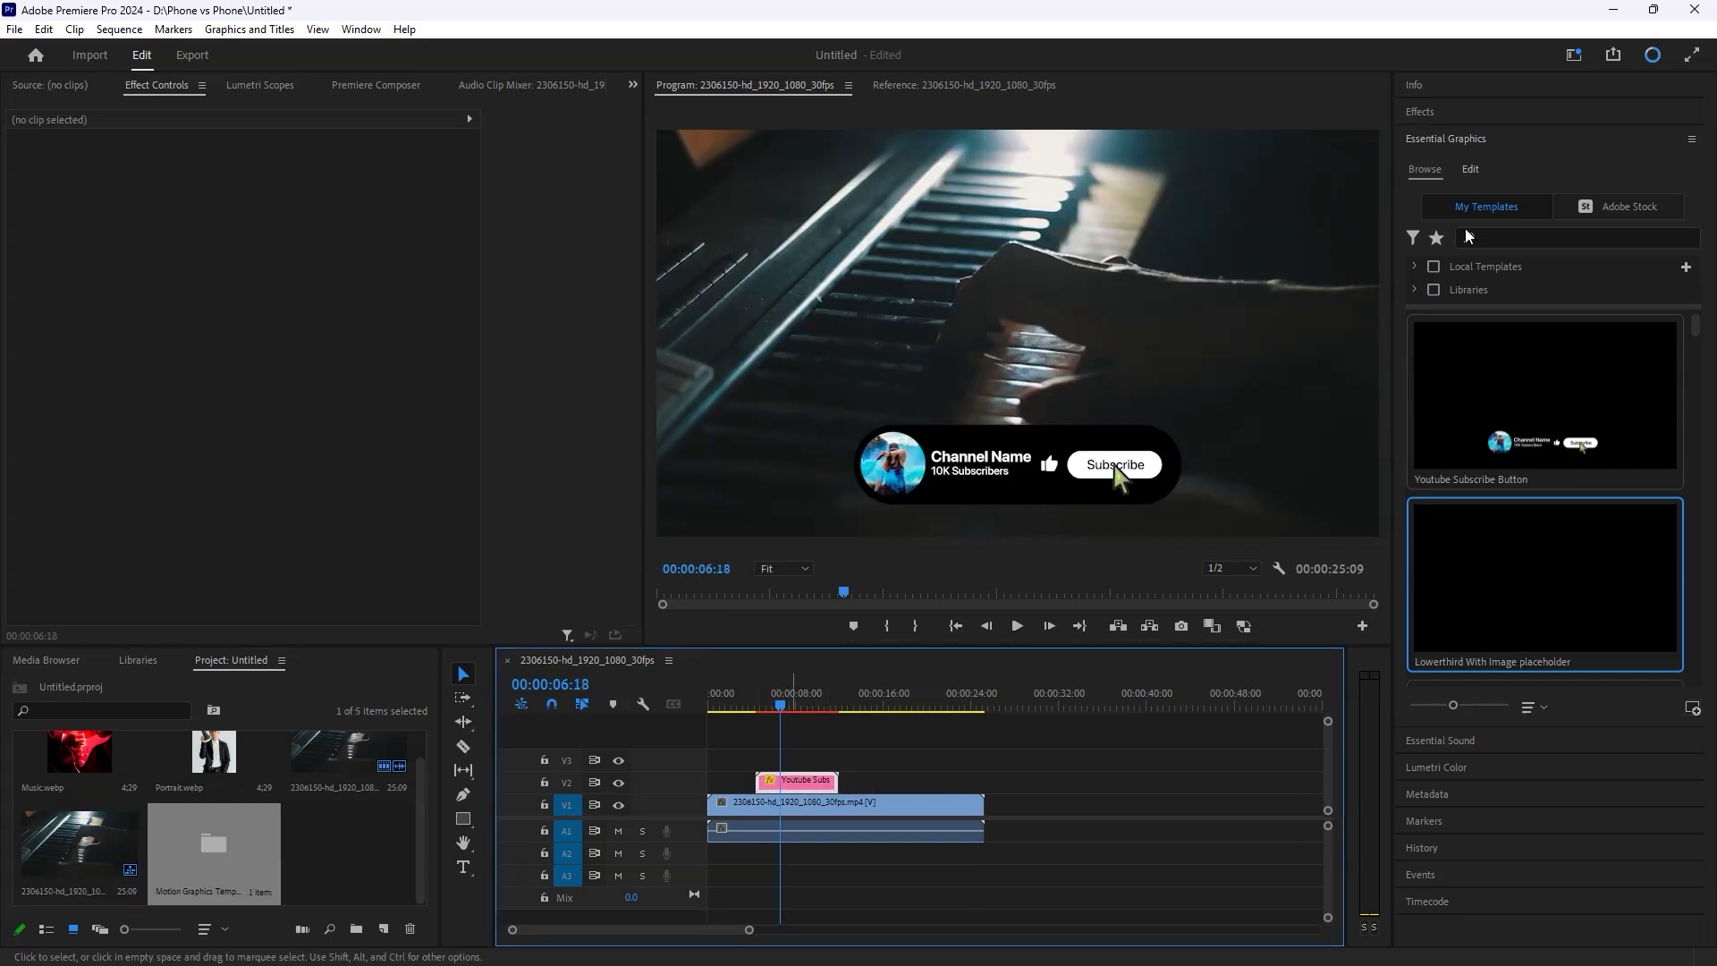
{"action": "left_click", "coordinate": [1471, 171]}
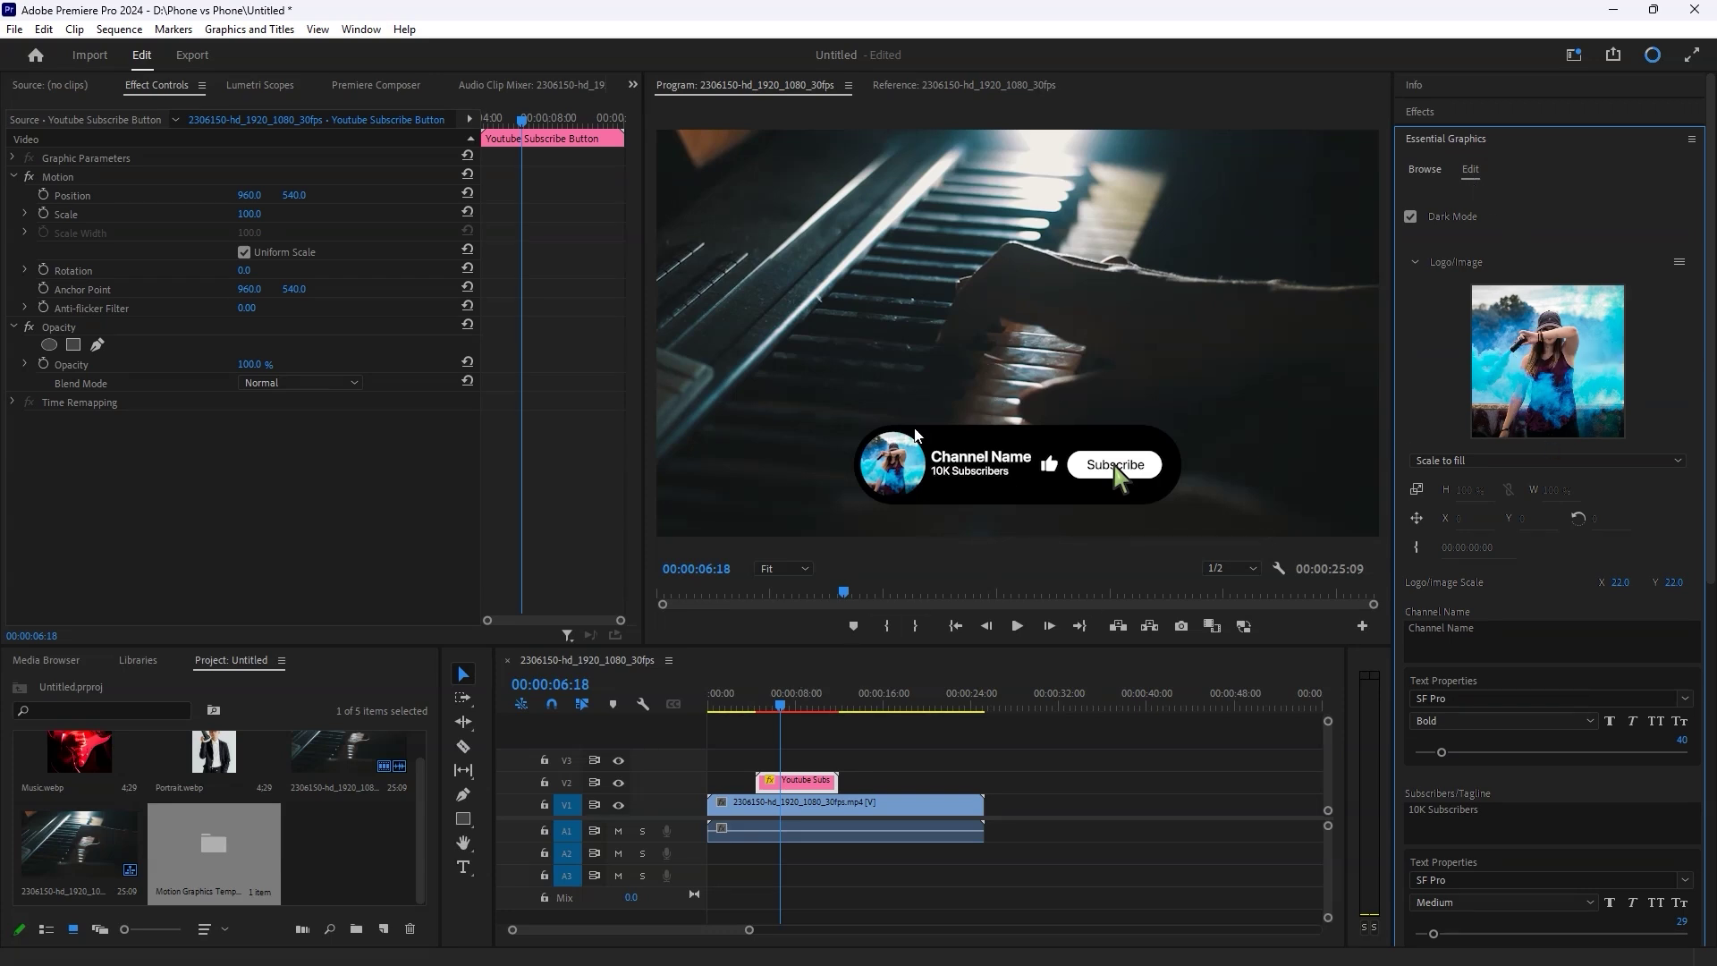
{"action": "left_click", "coordinate": [1411, 217]}
{"action": "left_click", "coordinate": [1411, 218]}
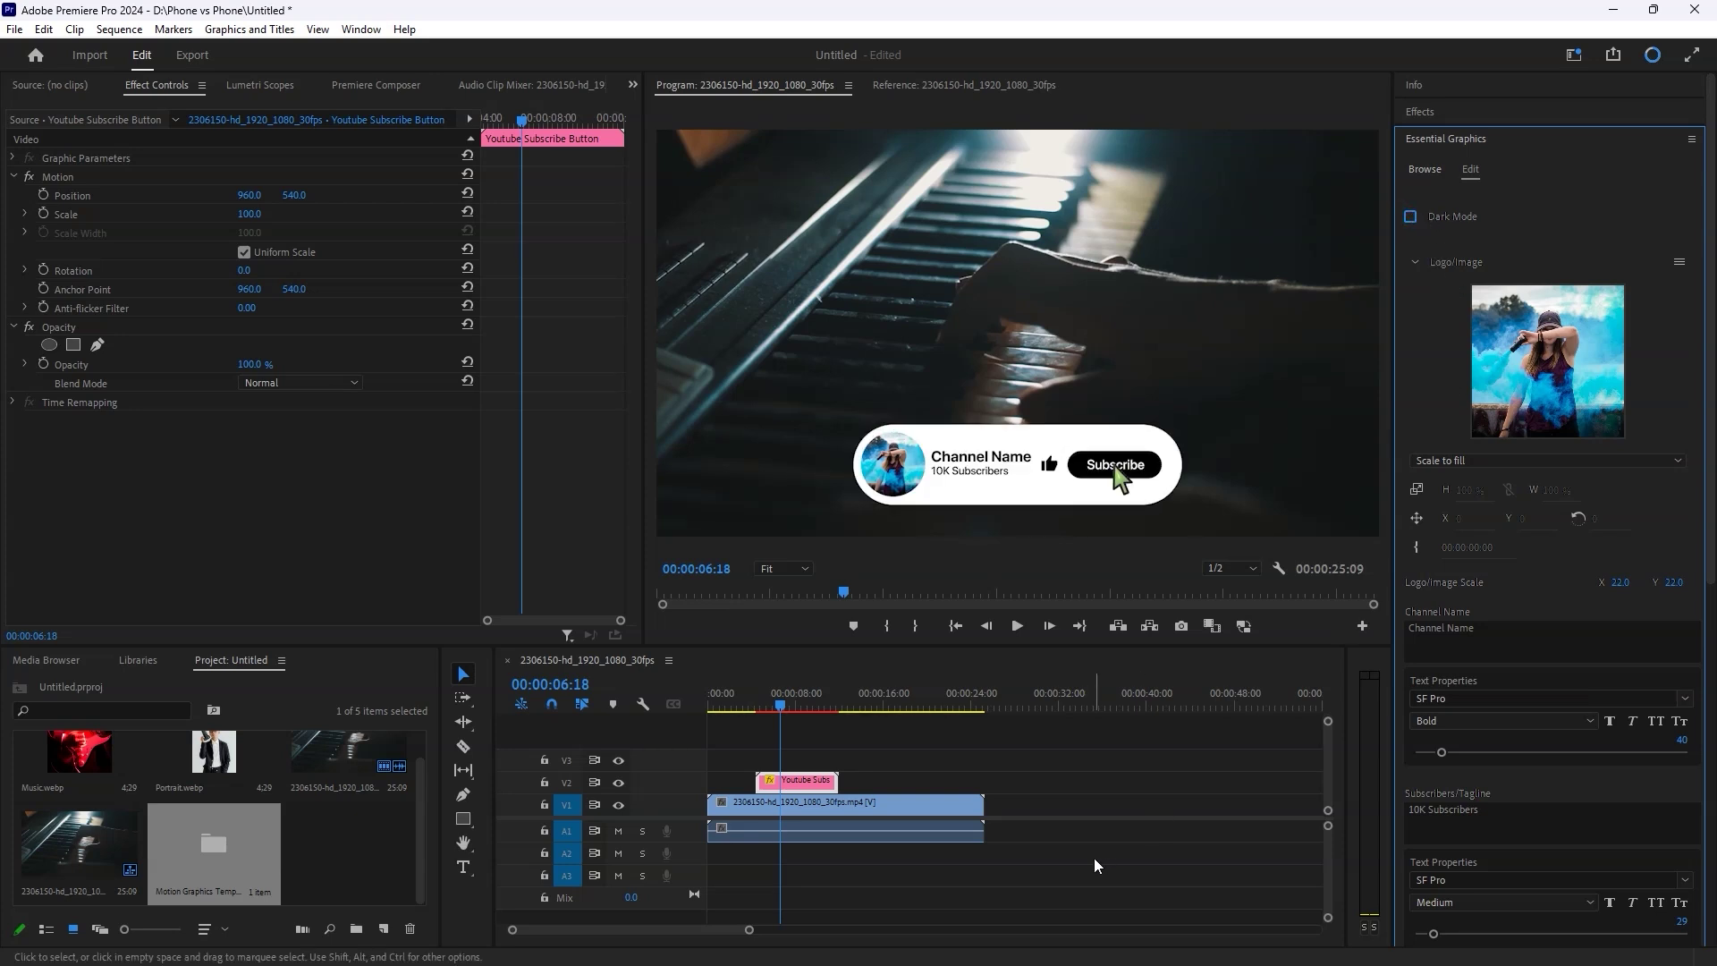
Replace the subscribe button's logo image with Portrait.webp
{"action": "left_click", "coordinate": [211, 785]}
{"action": "left_click_drag", "start_coordinate": [211, 785], "coordinate": [1463, 518]}
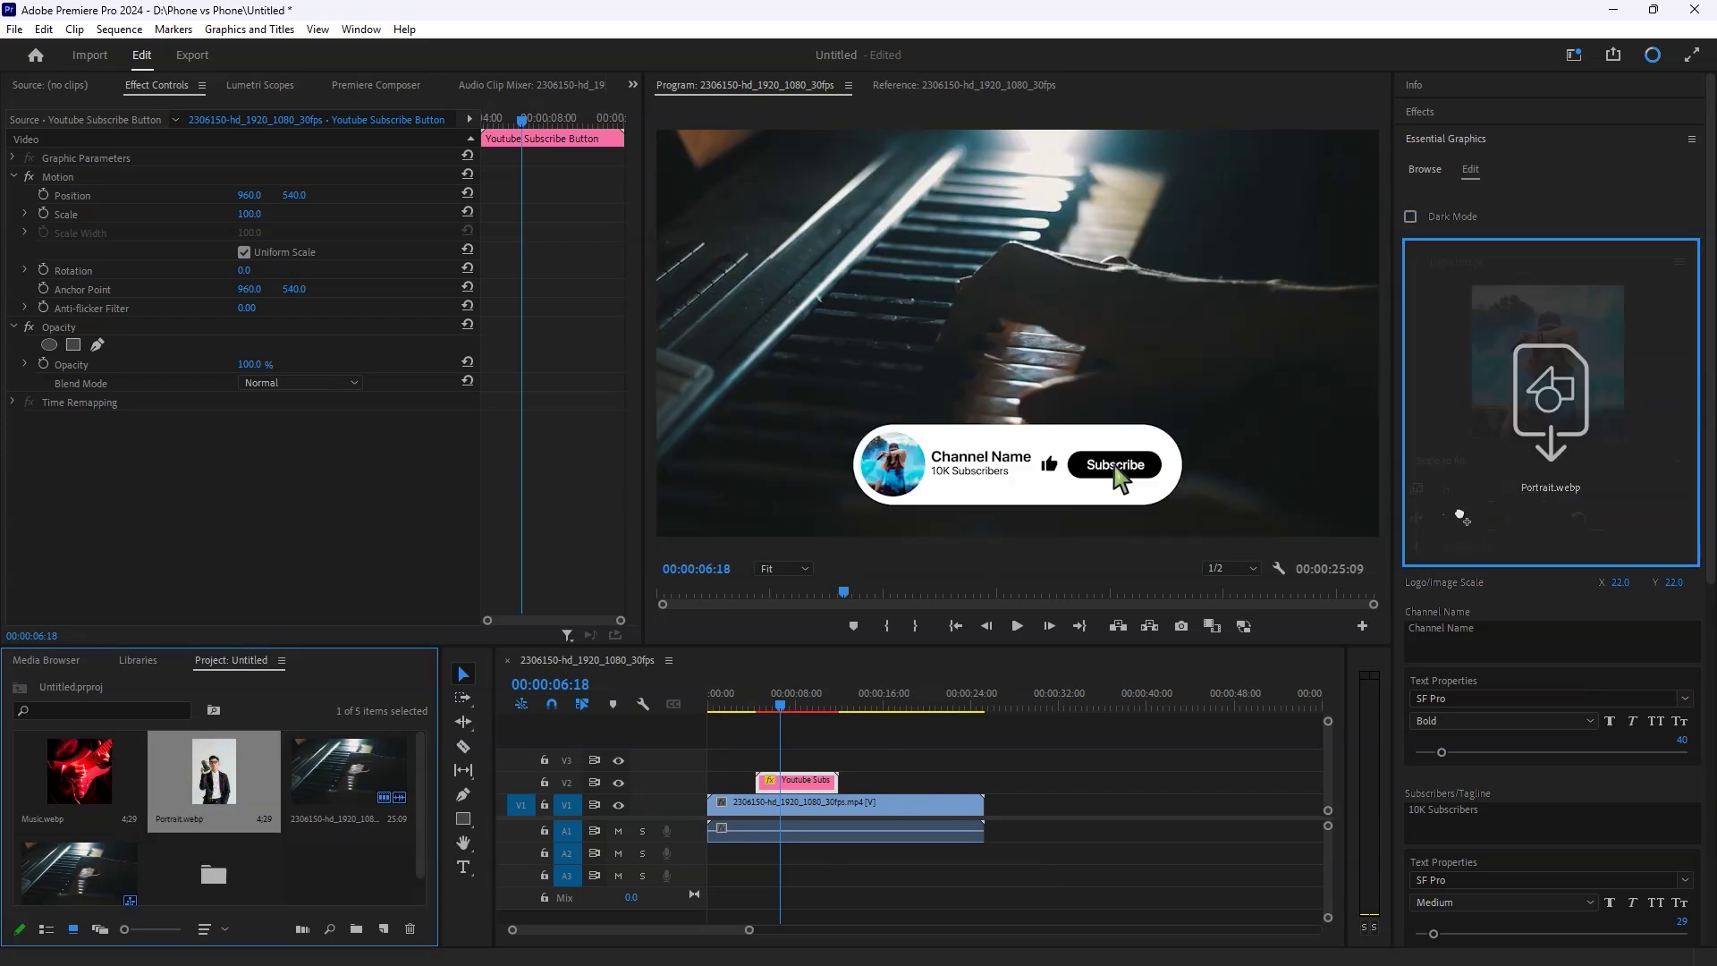
{"action": "left_click_drag", "start_coordinate": [1521, 386], "coordinate": [1523, 386]}
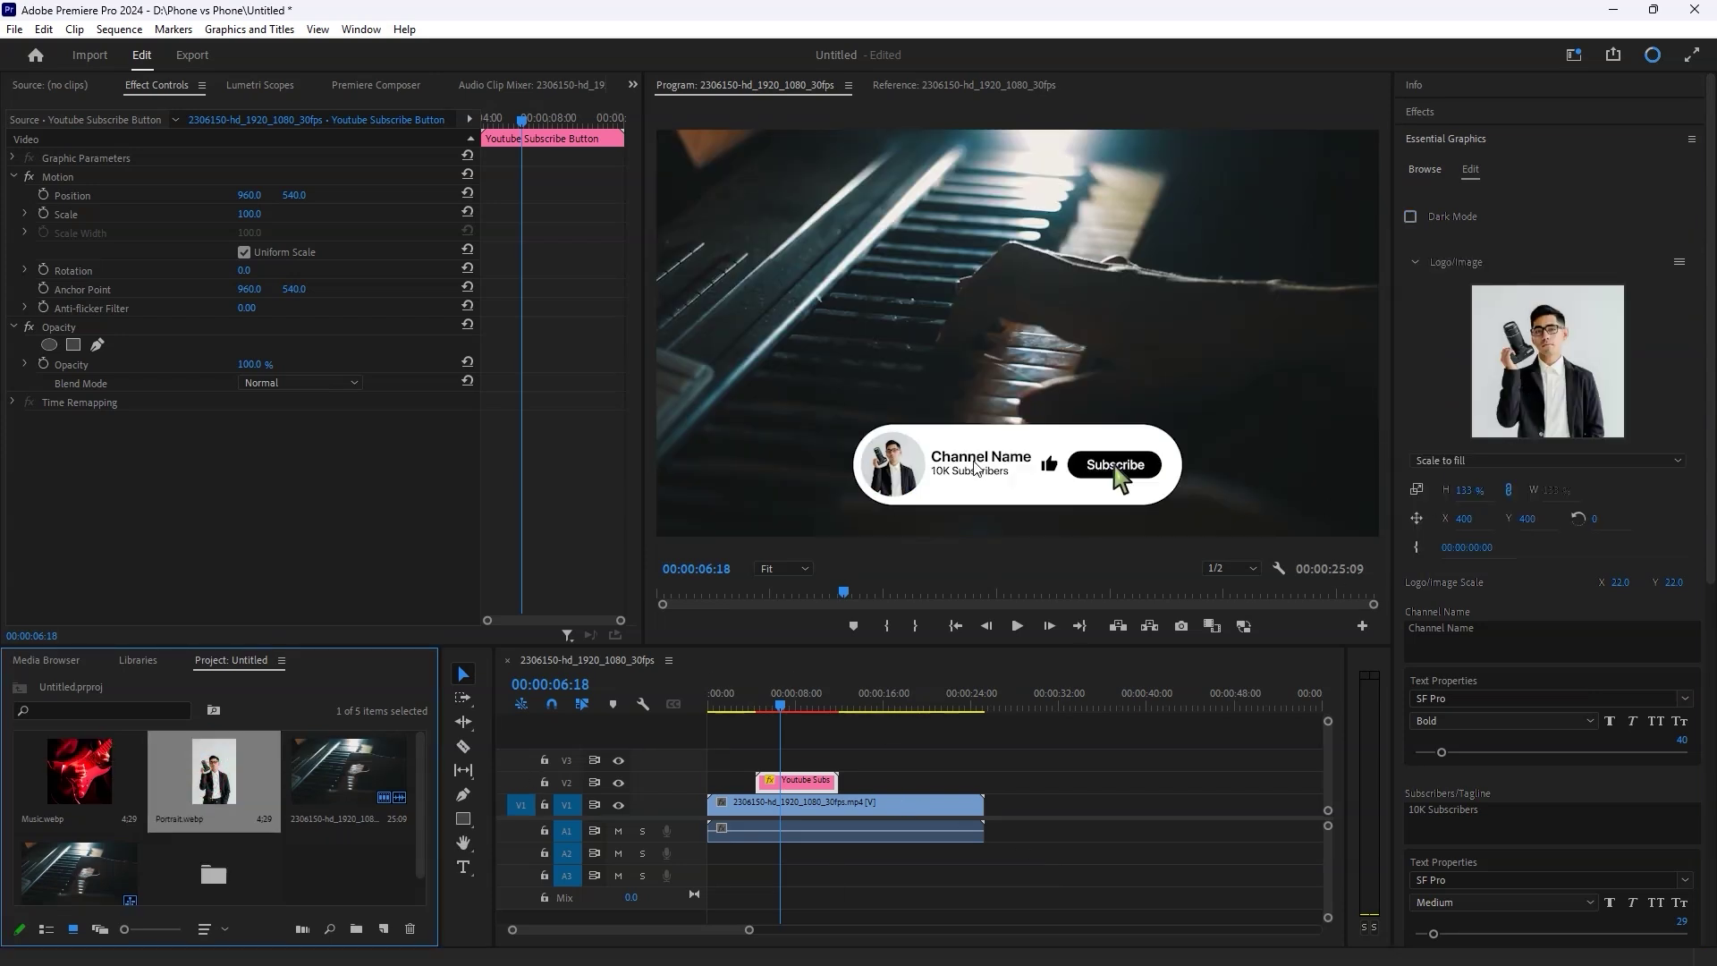
{"action": "scroll", "coordinate": [1497, 442], "scroll_direction": "down", "scroll_amount": 3}
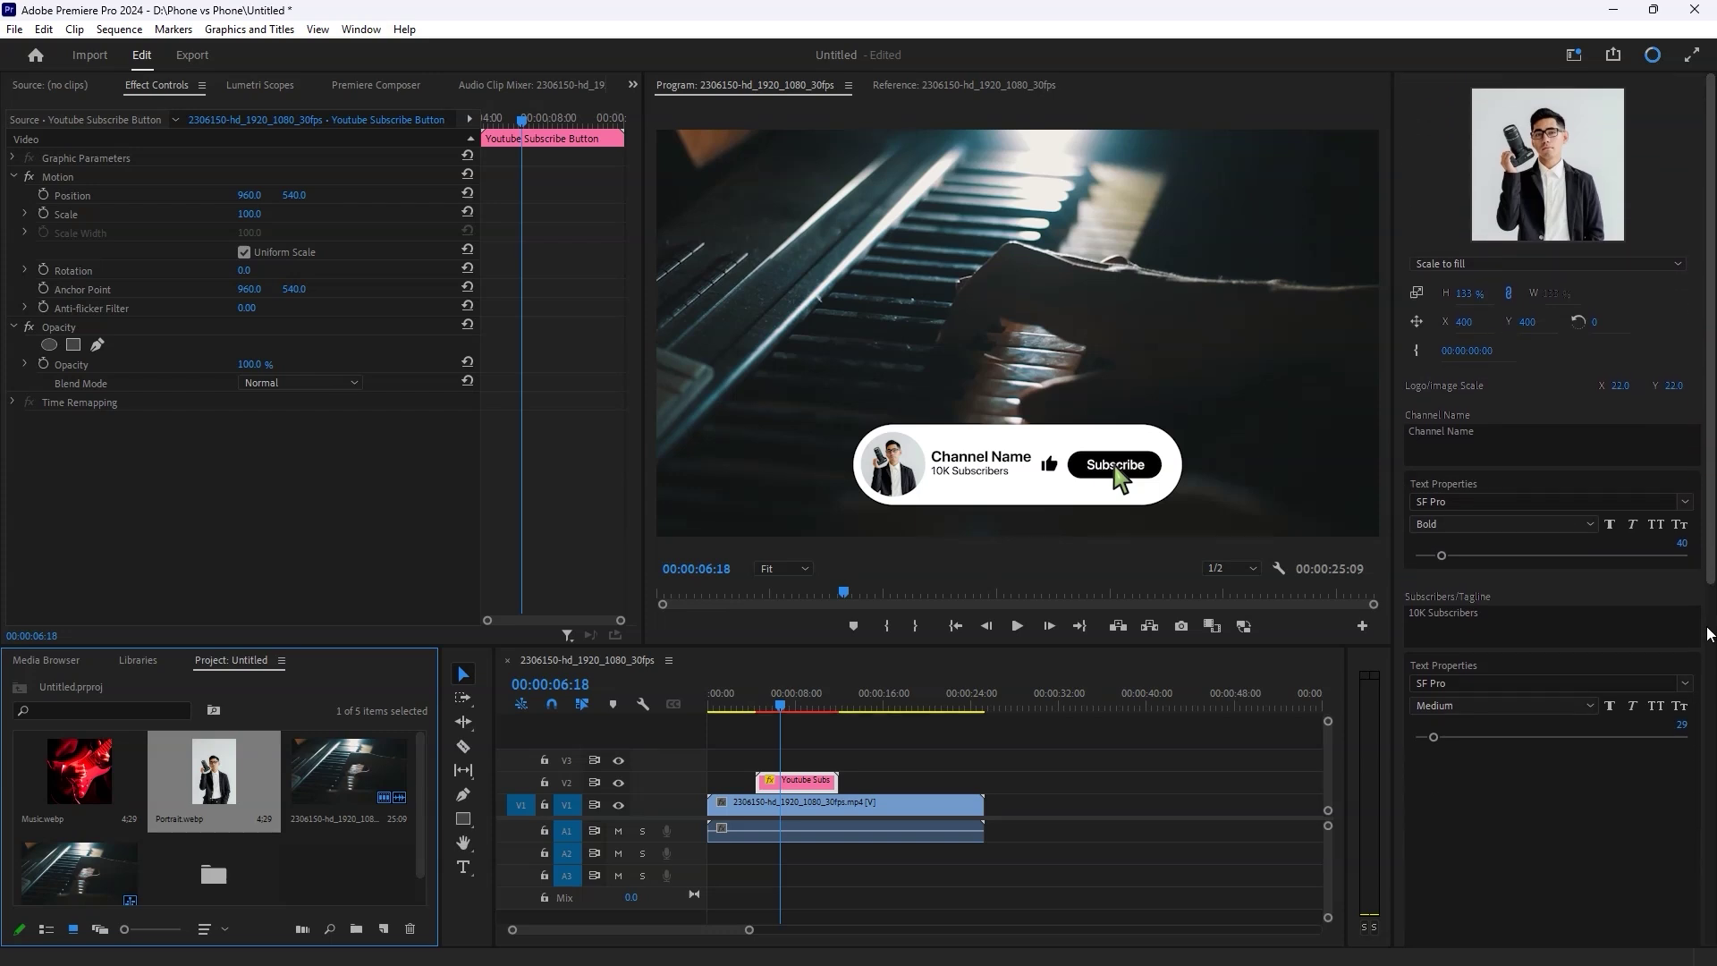
{"action": "scroll", "coordinate": [1498, 443], "scroll_direction": "down", "scroll_amount": 2}
Enter 'John Doe' as the channel name and 'Photographer' as the tagline
{"action": "left_click", "coordinate": [1497, 424]}
{"action": "key", "text": "BackSpace"}
{"action": "type", "text": "John Doe"}
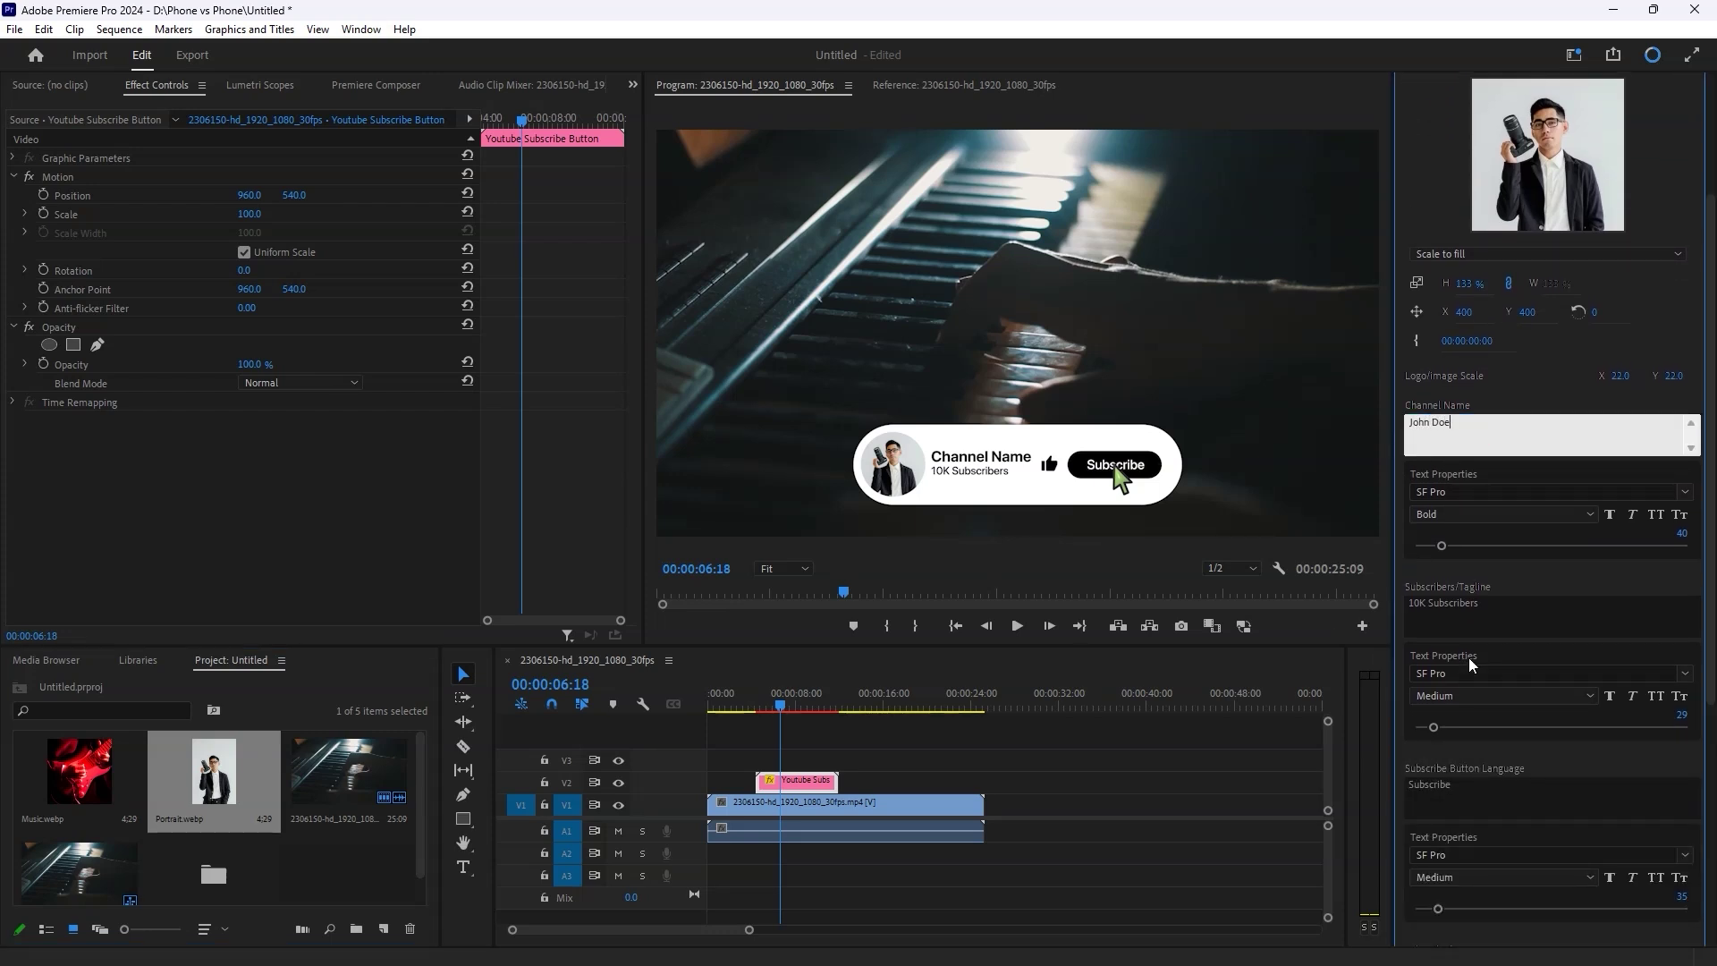
{"action": "left_click", "coordinate": [1486, 604]}
{"action": "type", "text": "hotographer"}
{"action": "scroll", "coordinate": [1548, 504], "scroll_direction": "down", "scroll_amount": 6}
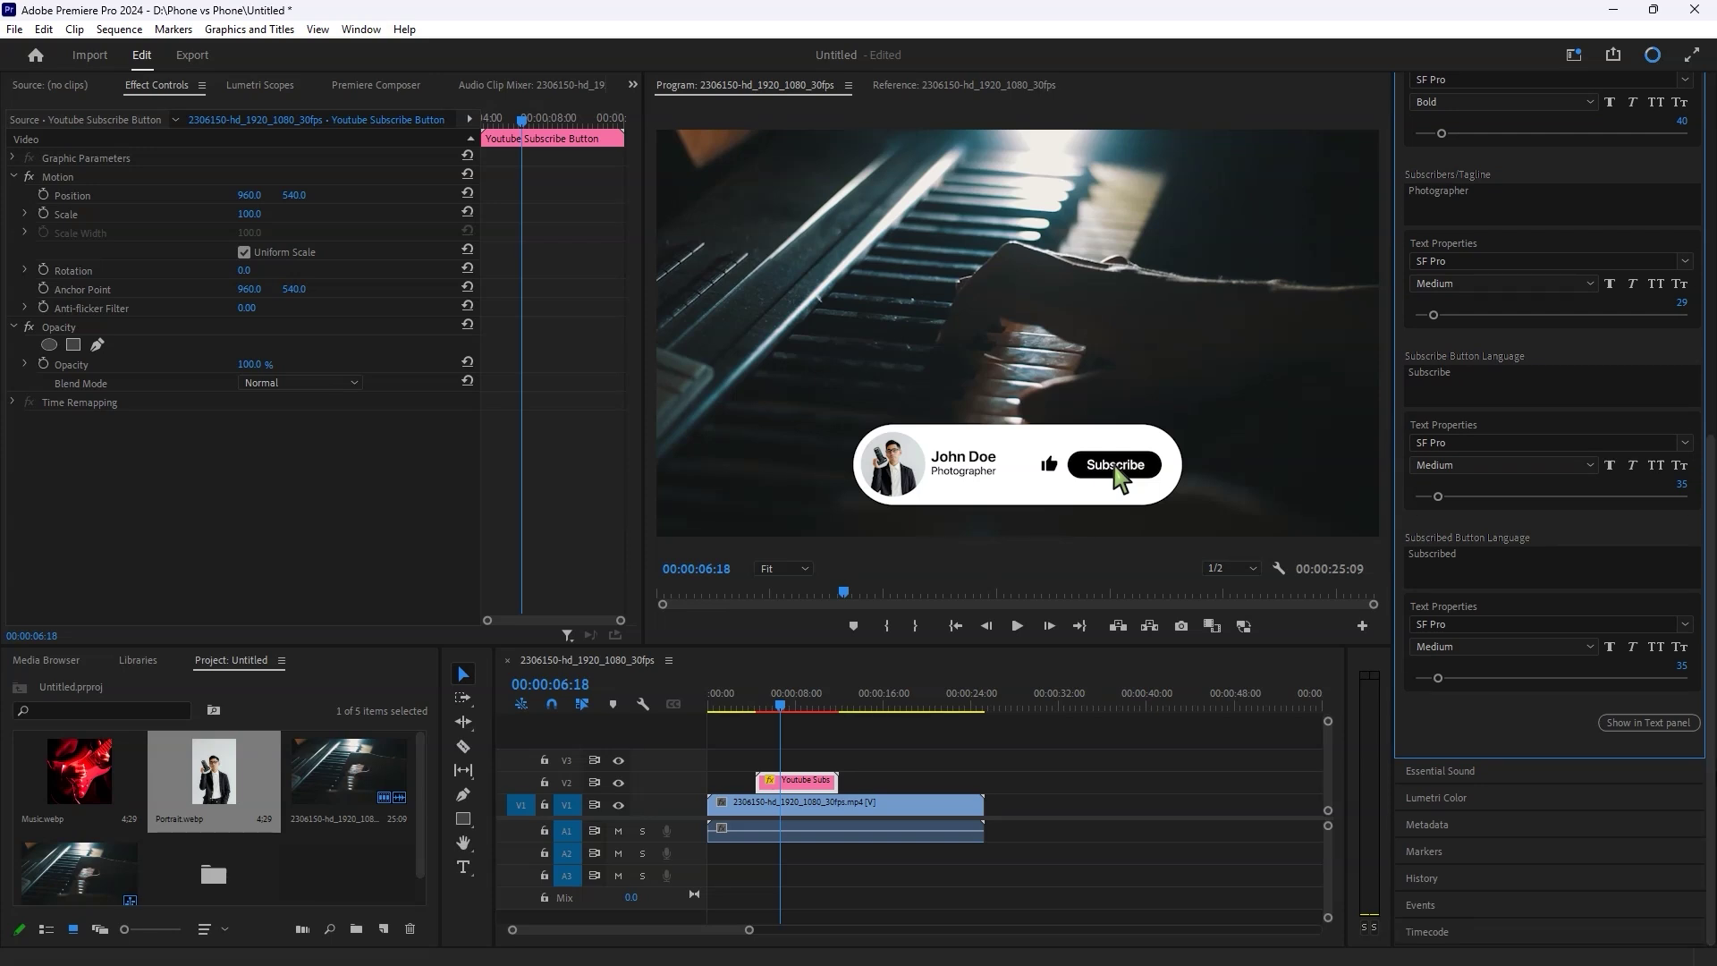
Copy 'Abonnieren' and 'Abonniert' from the Notepad note and paste 'Abonnieren' into the button
{"action": "left_click", "coordinate": [1611, 10]}
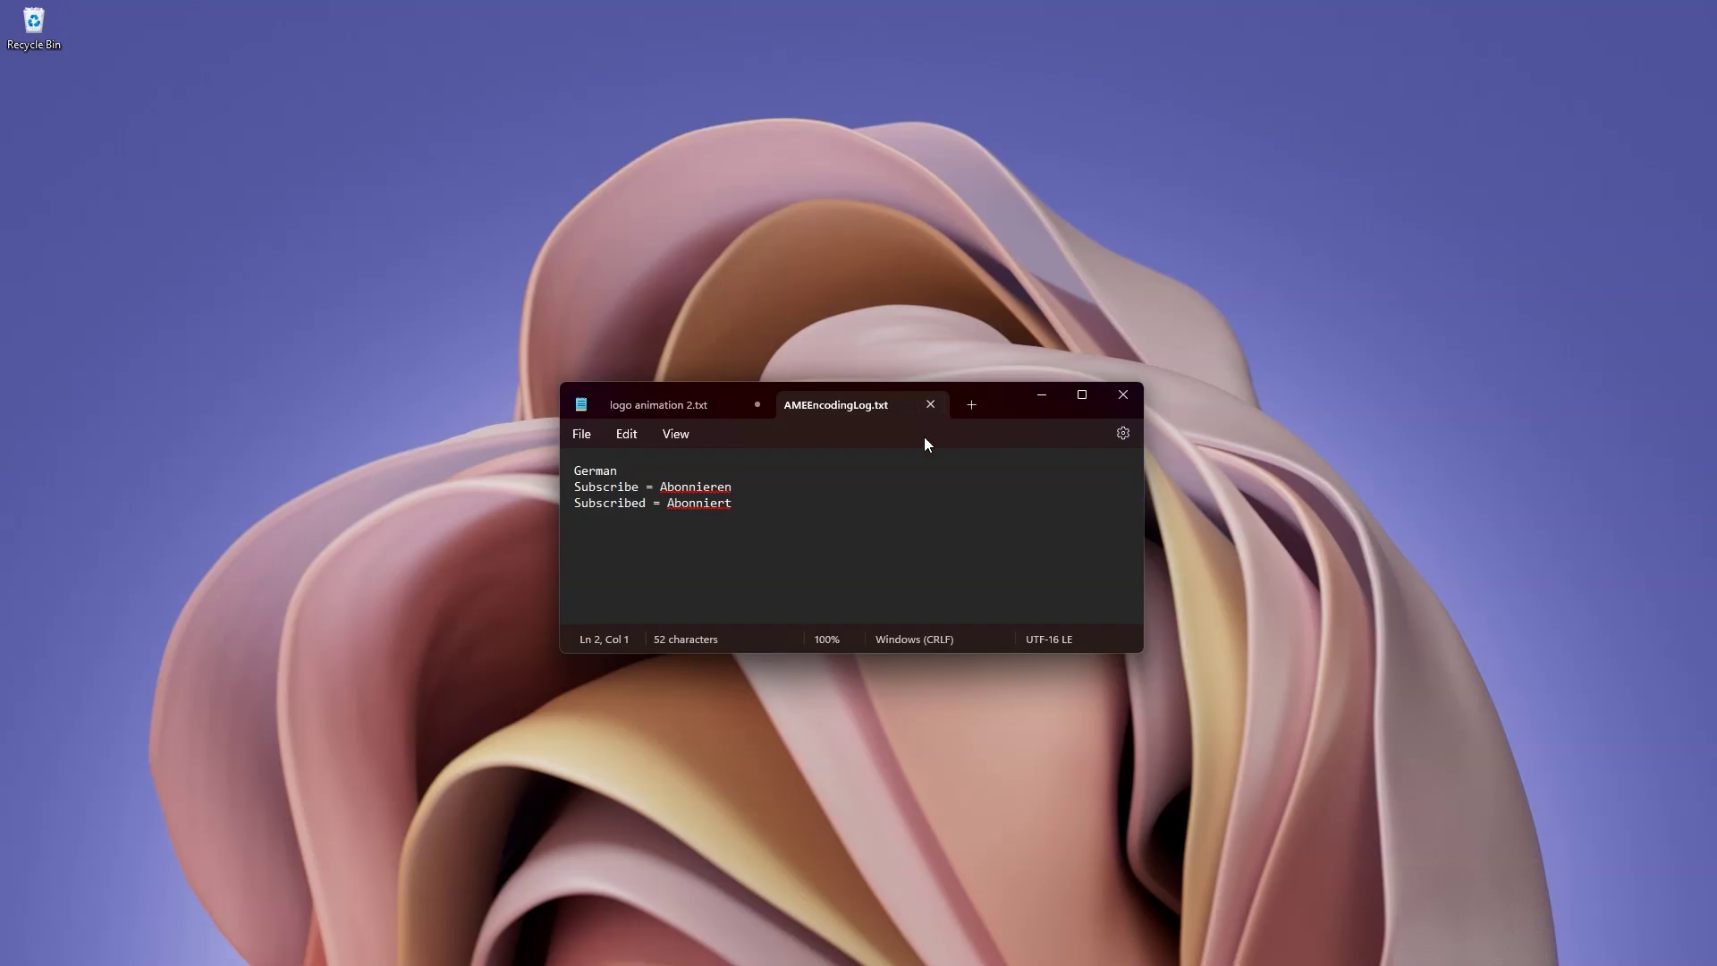
{"action": "left_click_drag", "start_coordinate": [661, 487], "coordinate": [755, 496]}
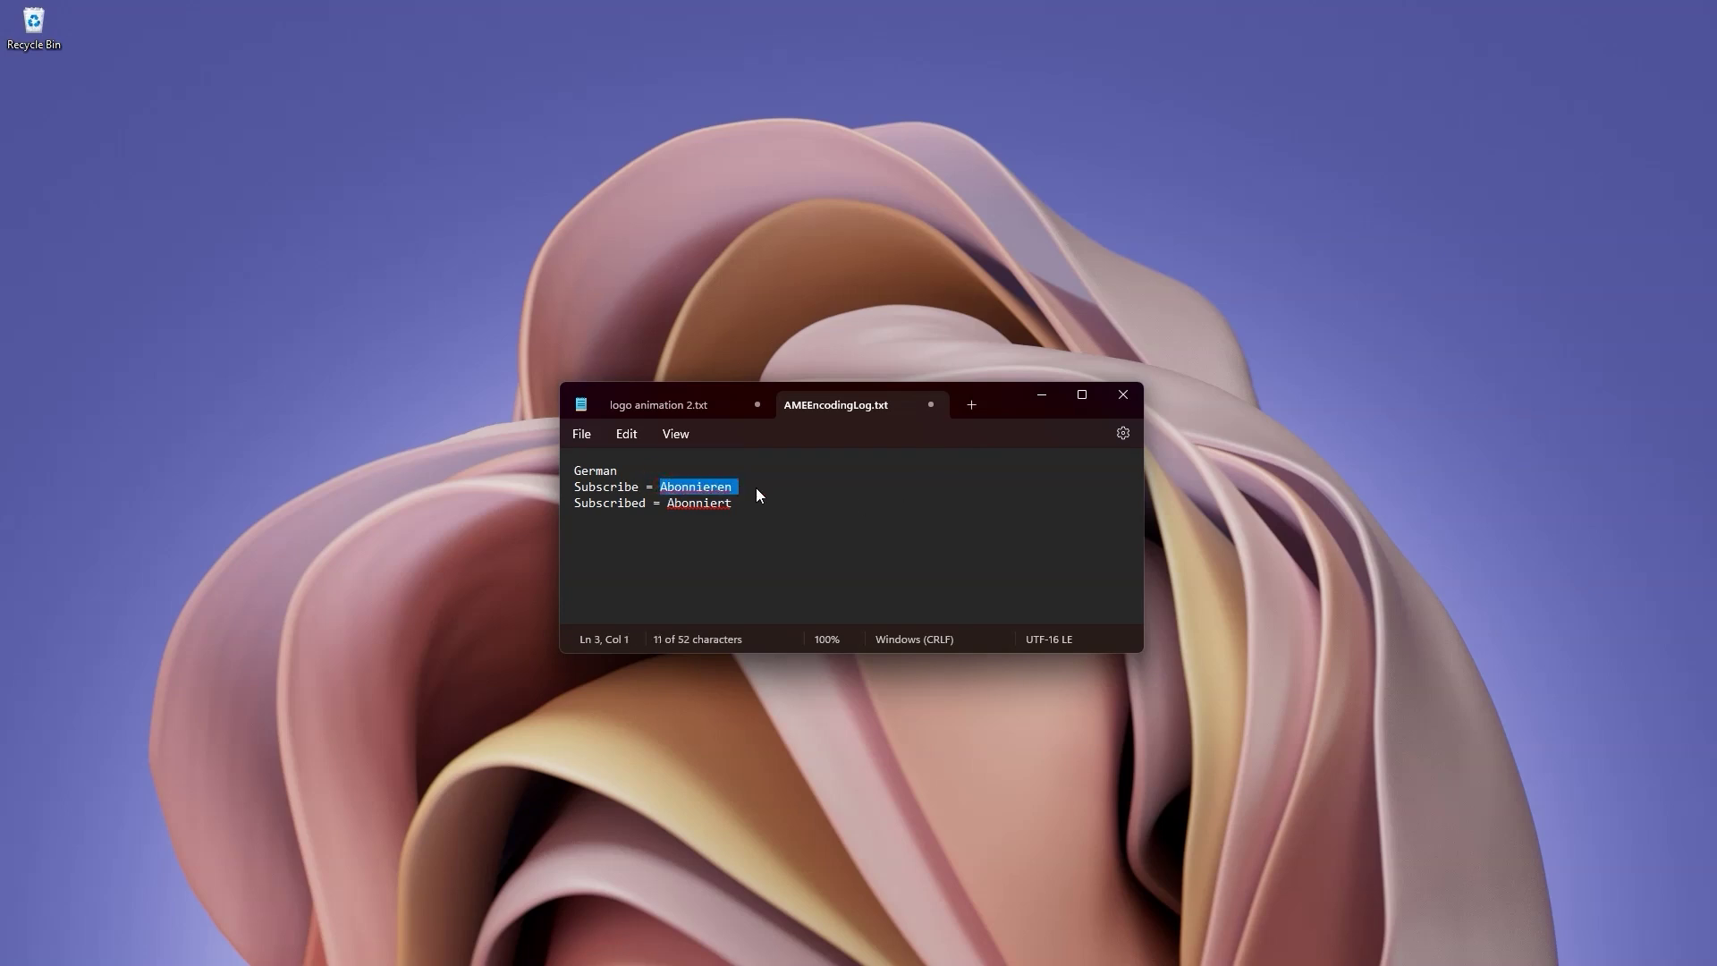
{"action": "left_click_drag", "start_coordinate": [666, 504], "coordinate": [762, 514]}
{"action": "key", "text": "ctrl+c"}
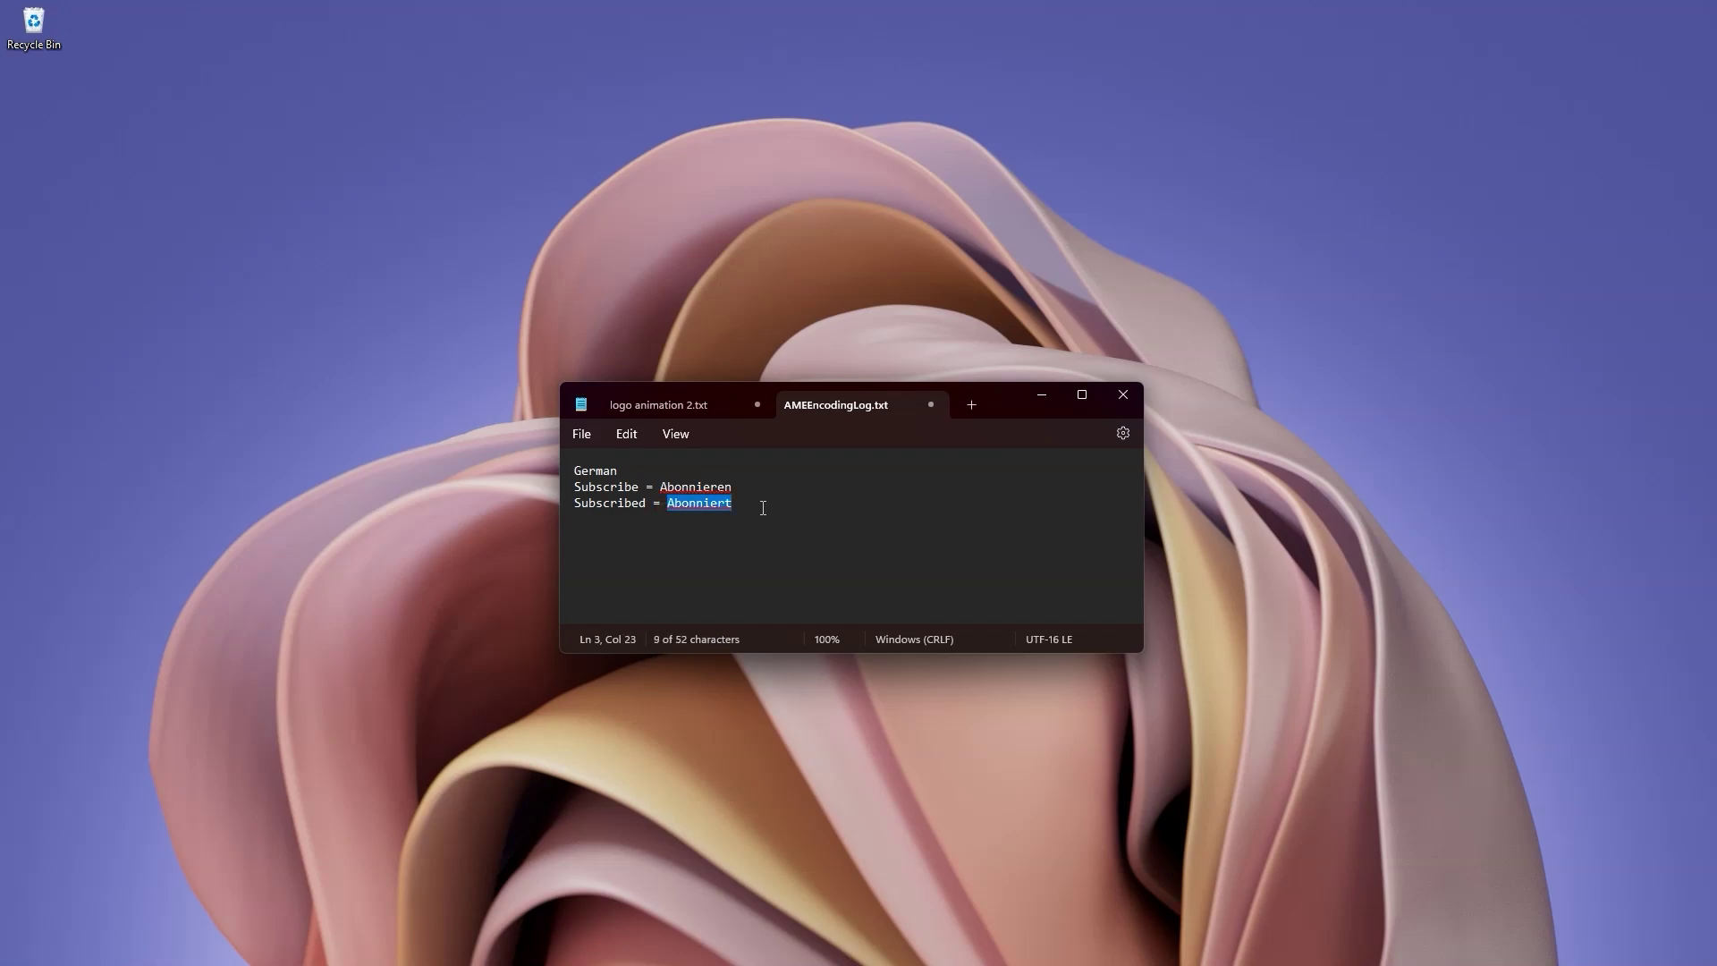
{"action": "key", "text": "alt+Tab"}
{"action": "type", "text": "Abonnieren"}
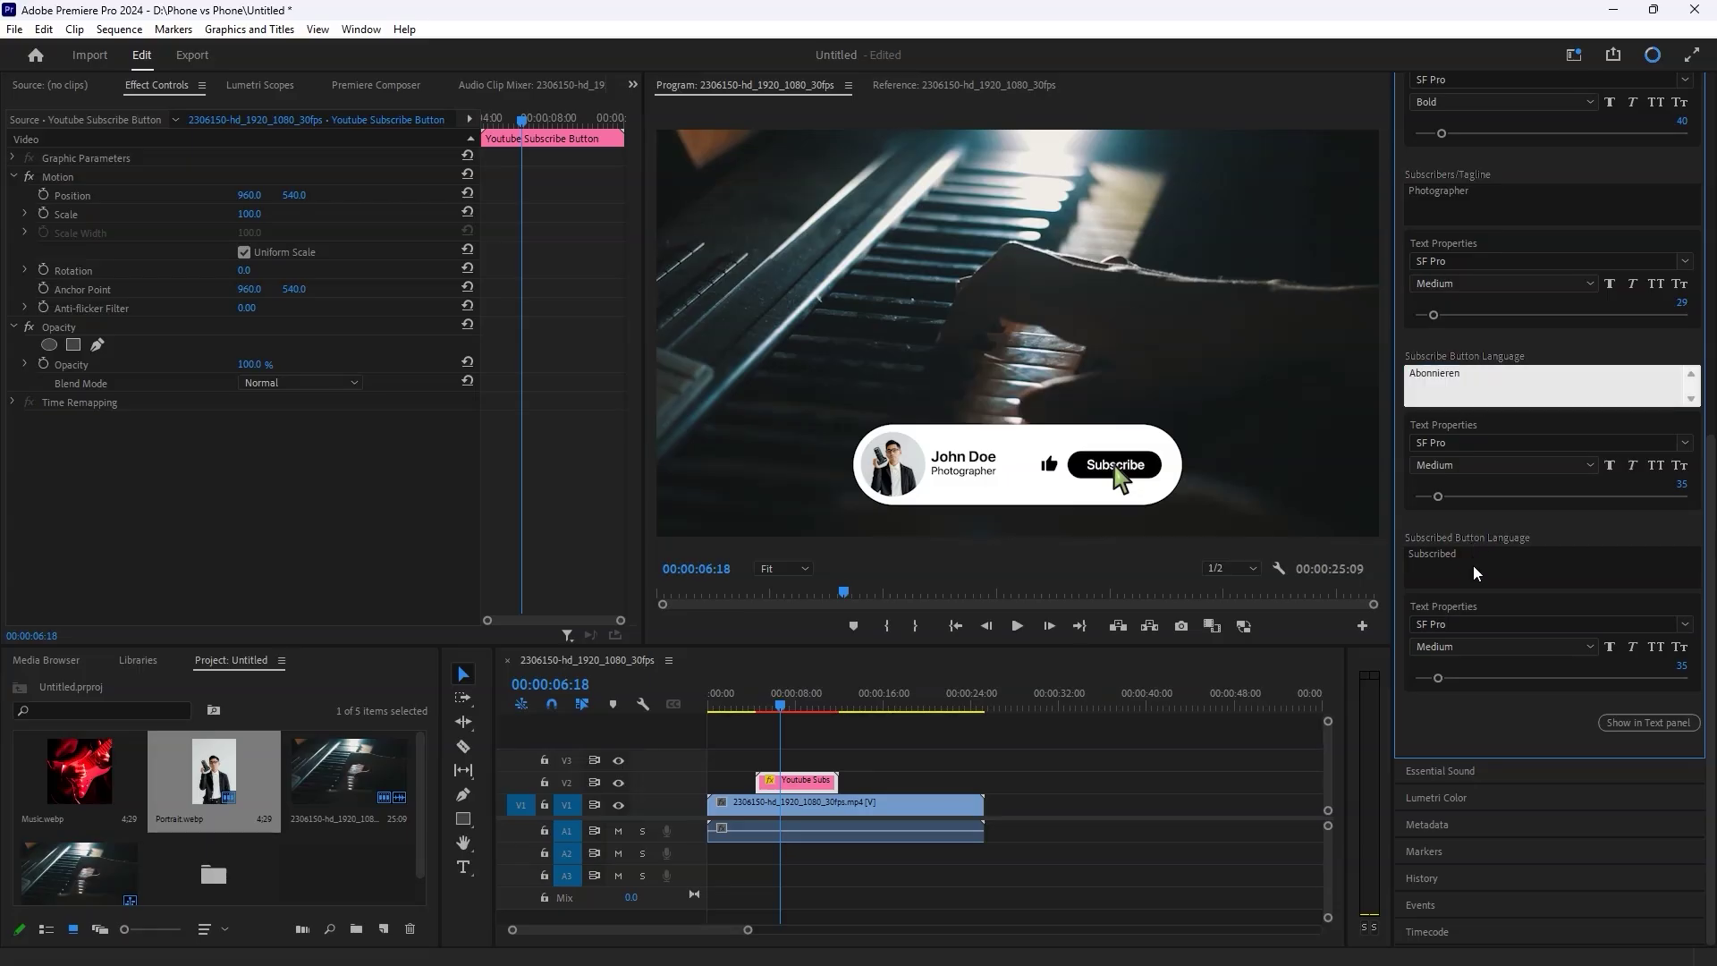
Paste 'Abonniert' into the subscribed-state text and play back to check the German button
{"action": "double_click", "coordinate": [1432, 553]}
{"action": "key", "text": "ctrl+v"}
{"action": "left_click", "coordinate": [870, 715]}
{"action": "key", "text": "space"}
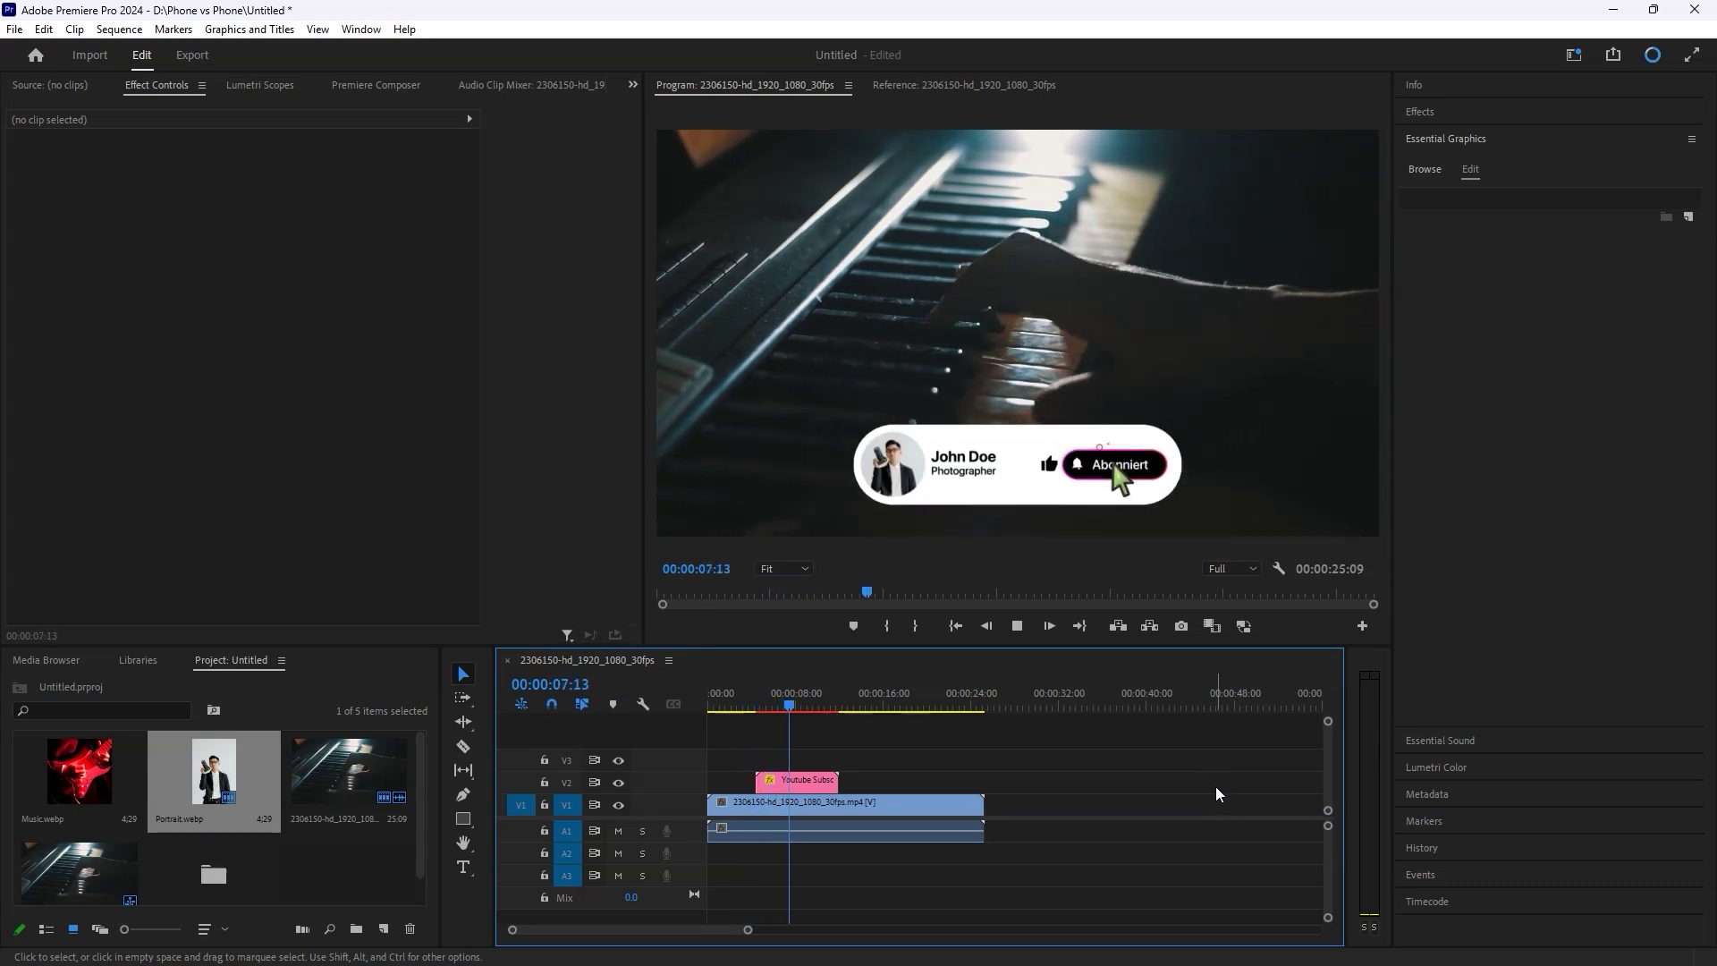
{"action": "left_click", "coordinate": [1322, 428]}
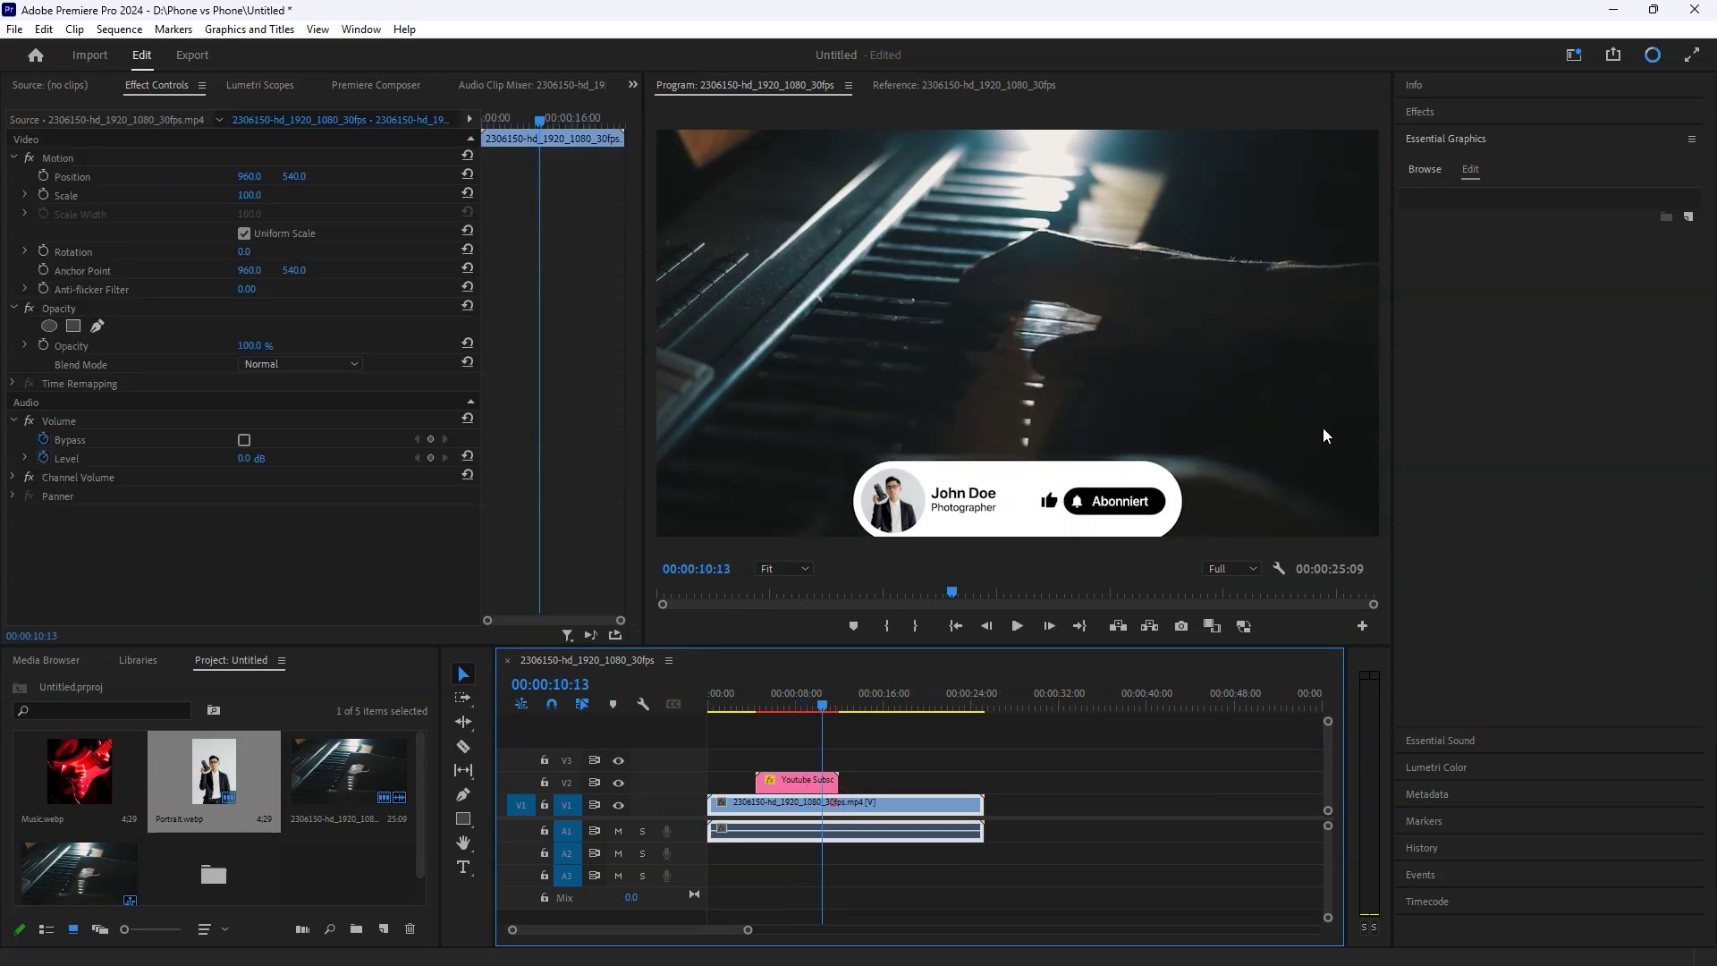
{"action": "left_click", "coordinate": [1424, 172]}
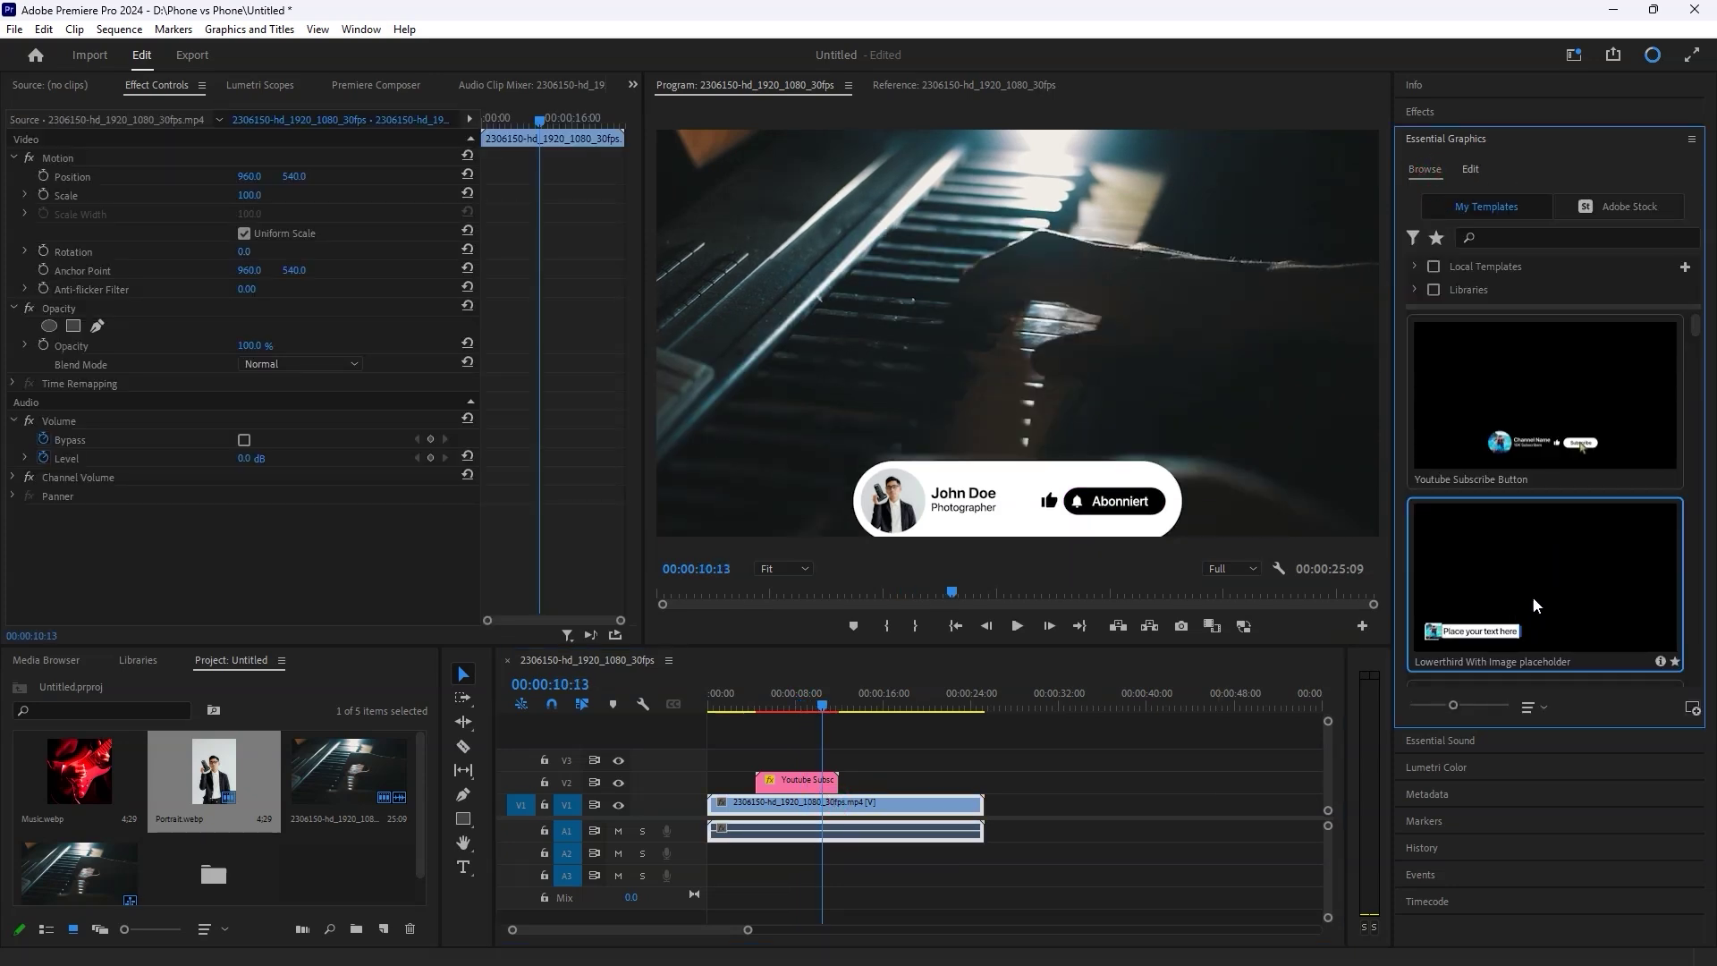
Add the lower third template after the subscribe button and toggle its Image Placeholder off and on
{"action": "left_click_drag", "start_coordinate": [1542, 578], "coordinate": [830, 725]}
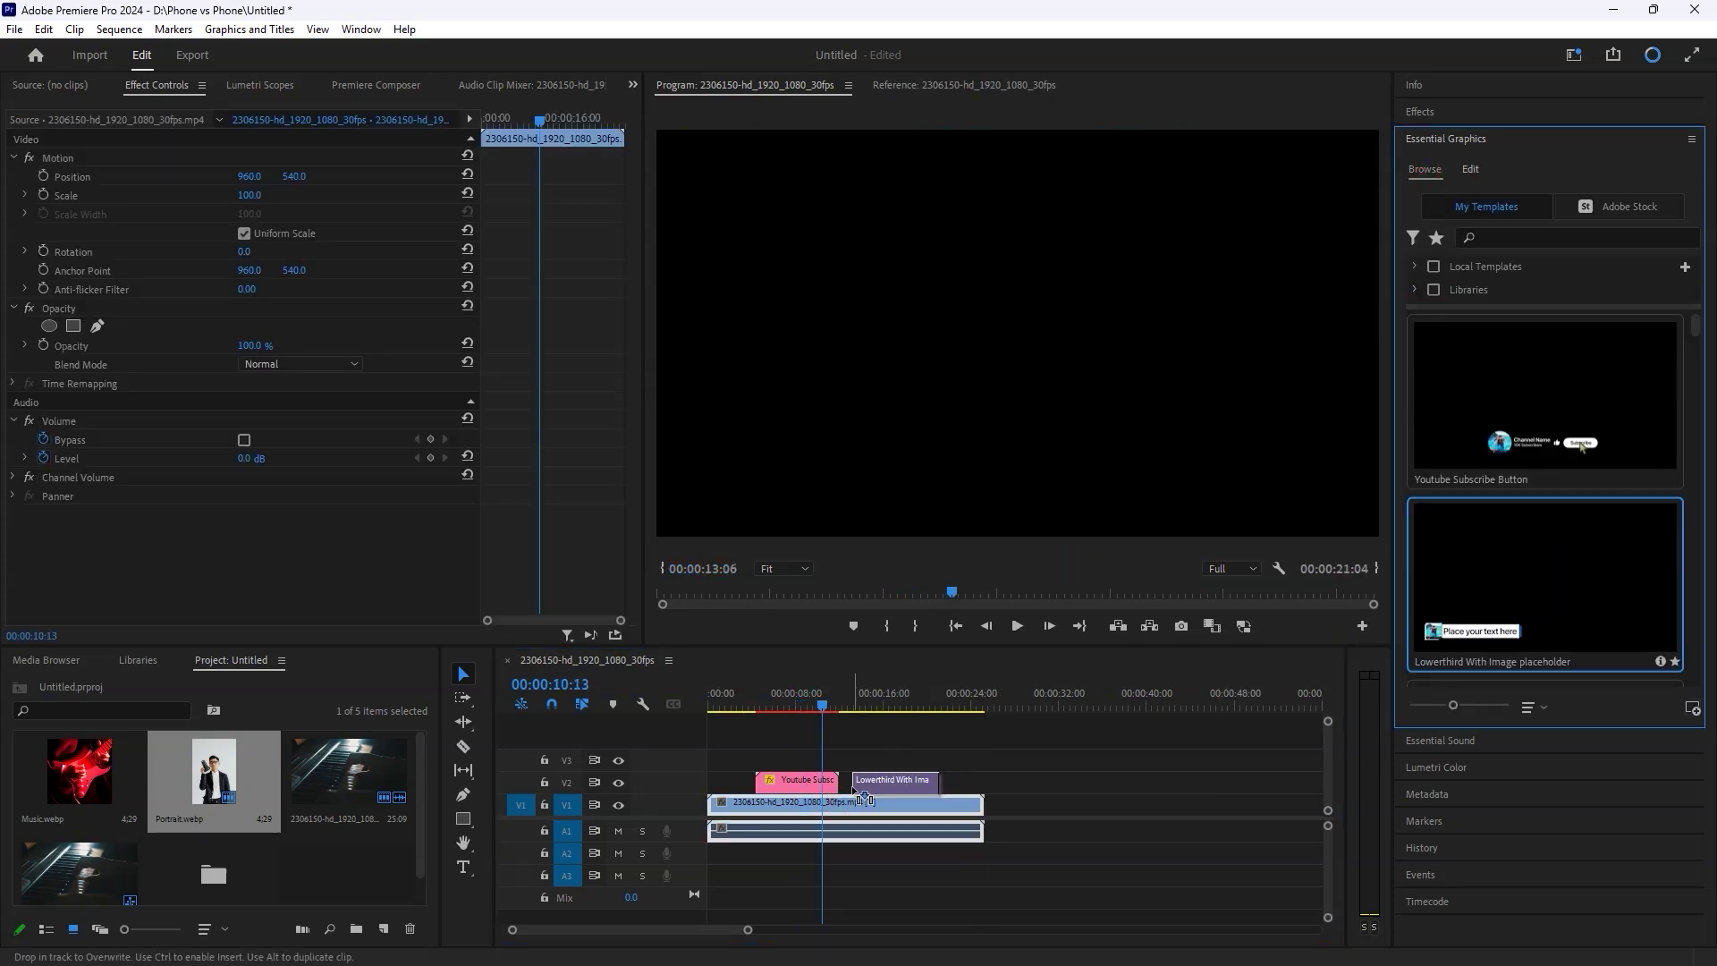
{"action": "left_click", "coordinate": [891, 782]}
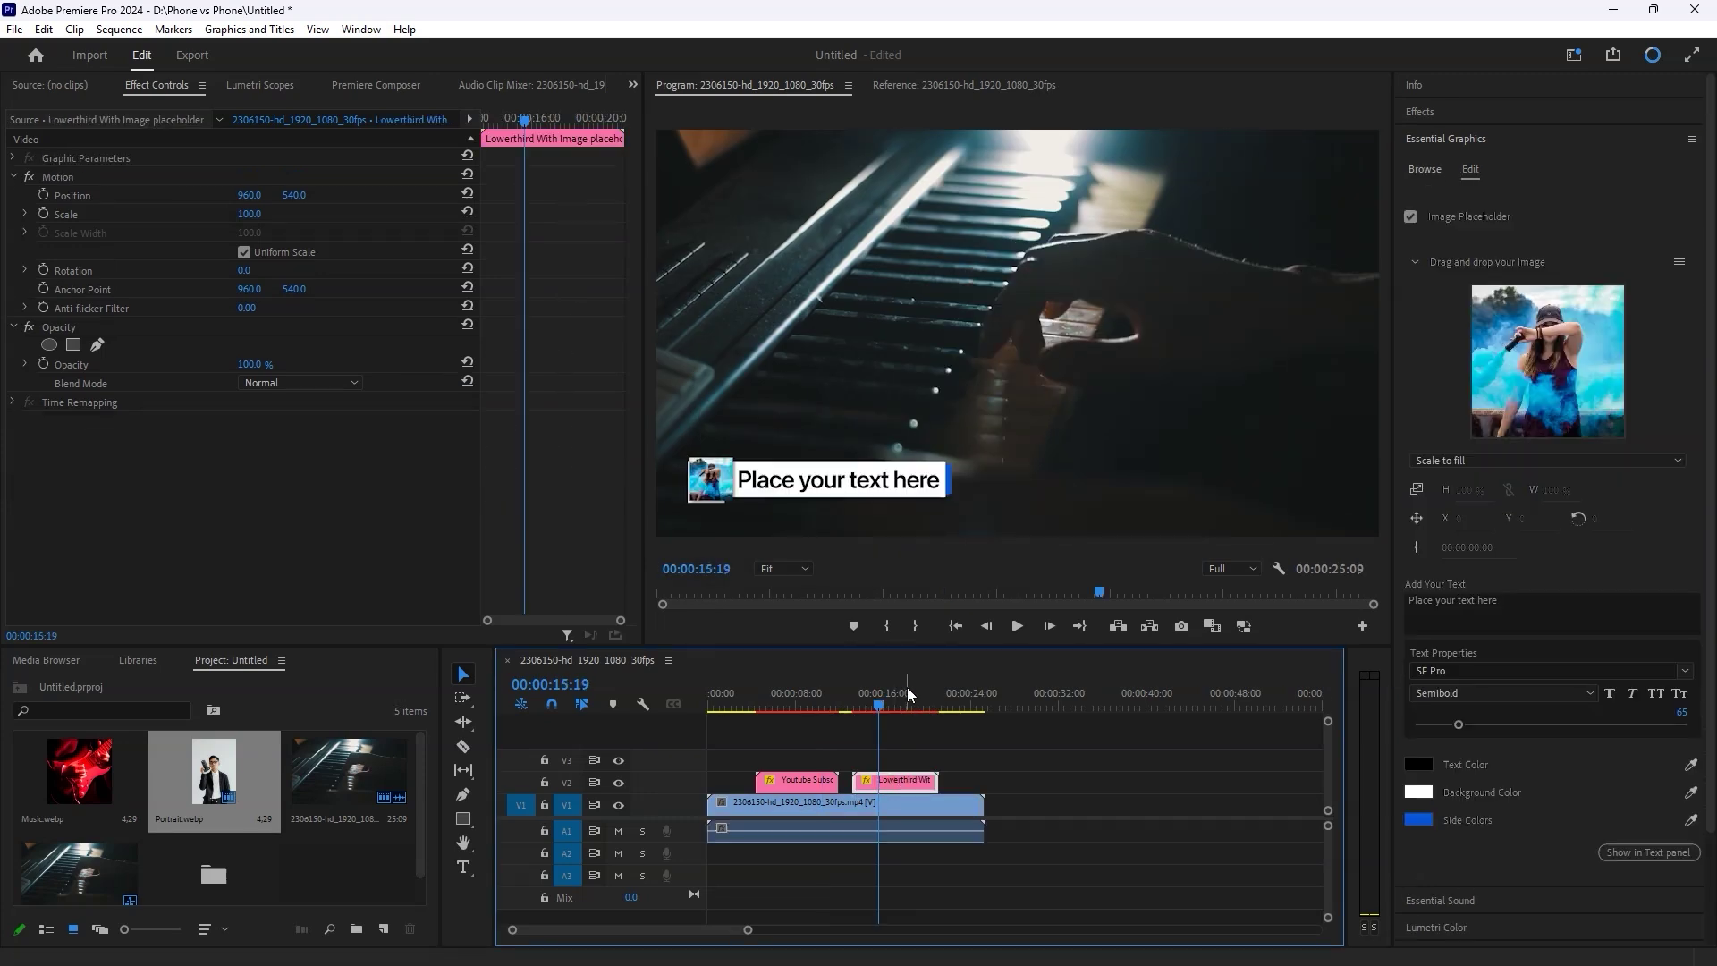
{"action": "left_click", "coordinate": [1410, 217]}
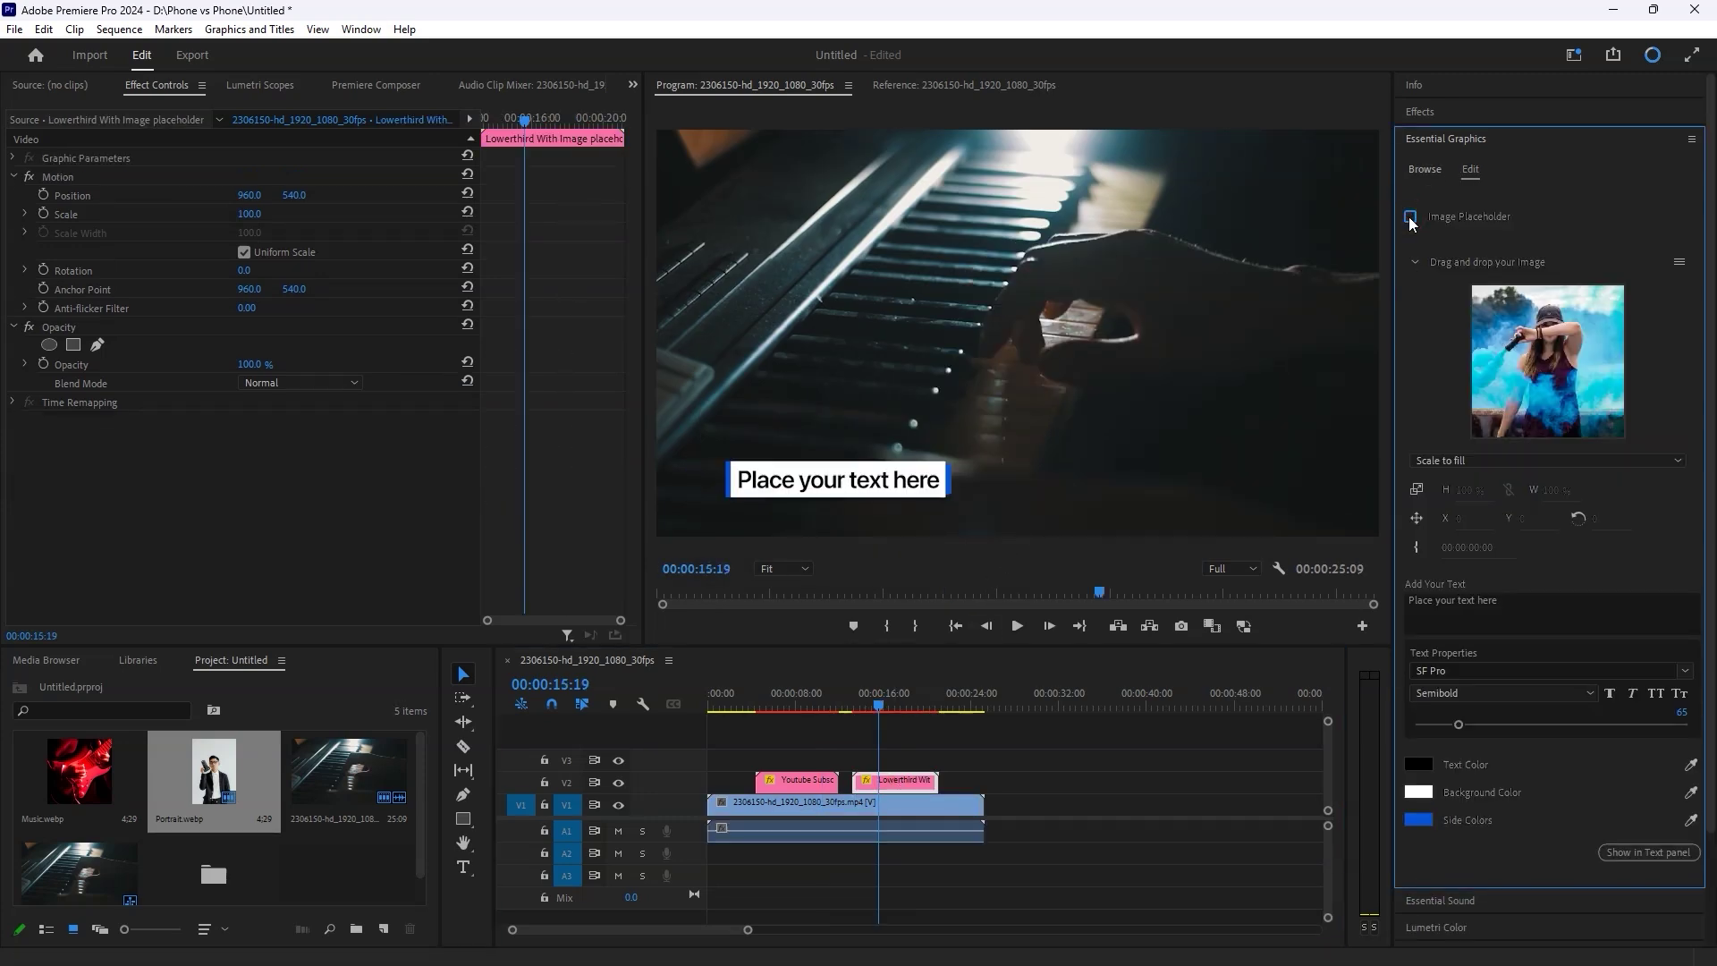
{"action": "left_click", "coordinate": [1409, 217]}
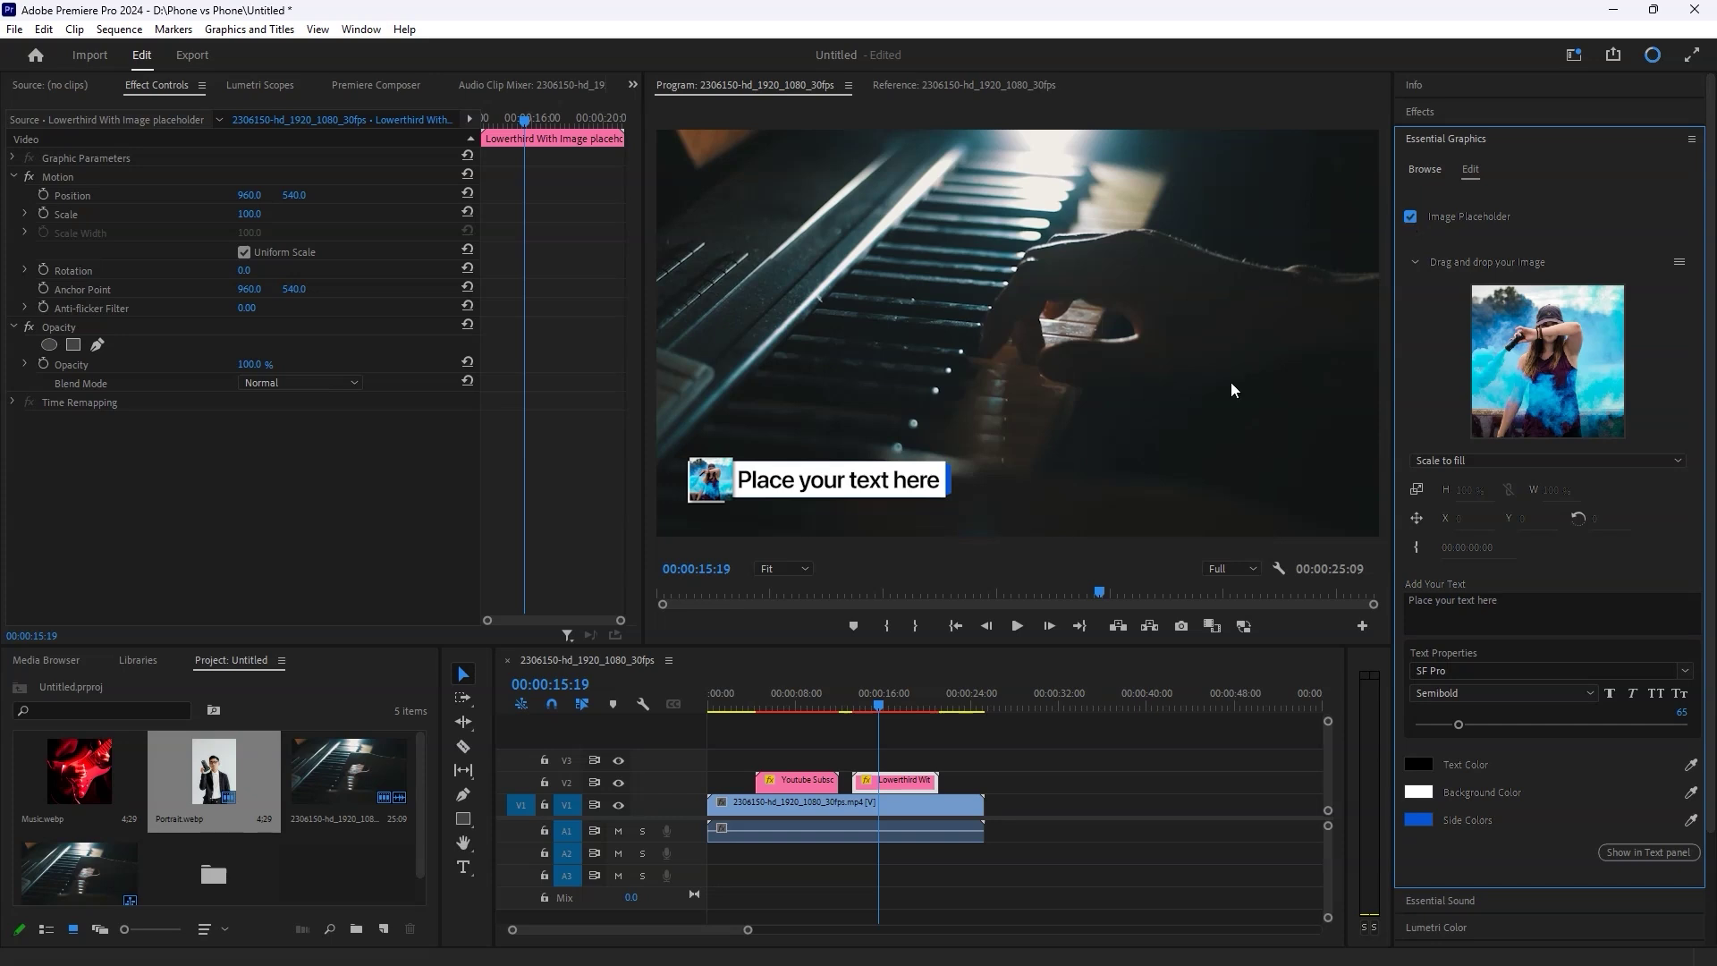
{"action": "left_click", "coordinate": [83, 779]}
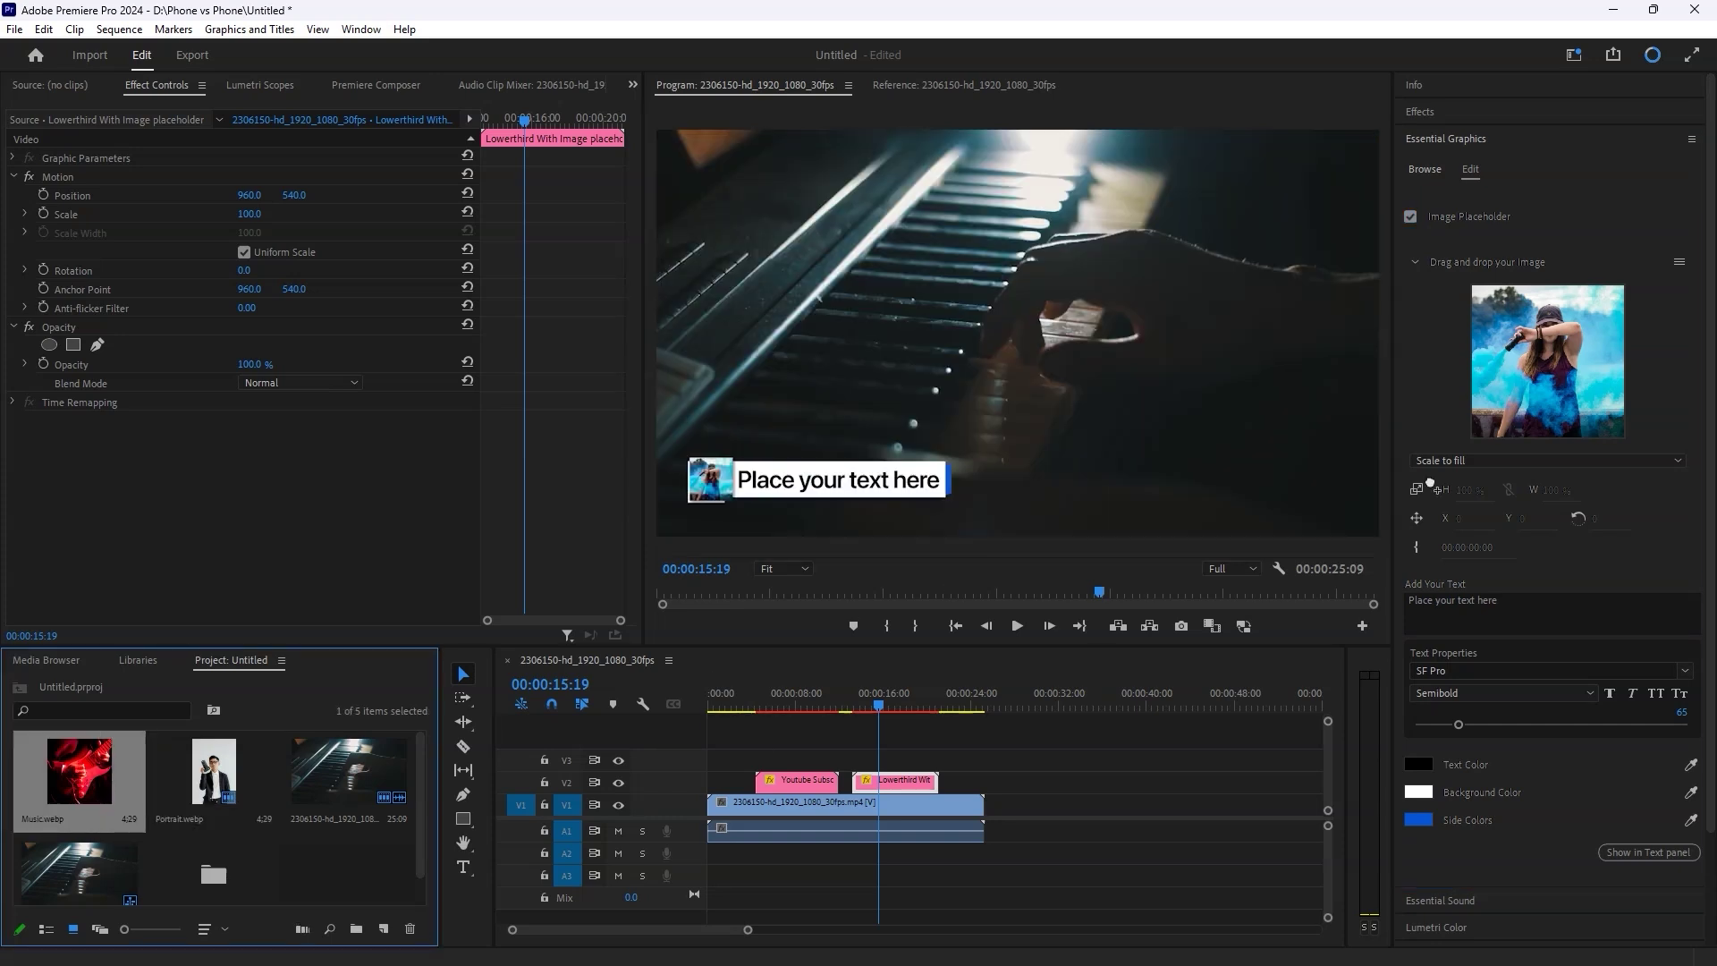
Drop Music.webp into the placeholder, retype the text as 'Music is Life', and eyedrop red side colours
{"action": "left_click_drag", "start_coordinate": [1431, 483], "coordinate": [1555, 407]}
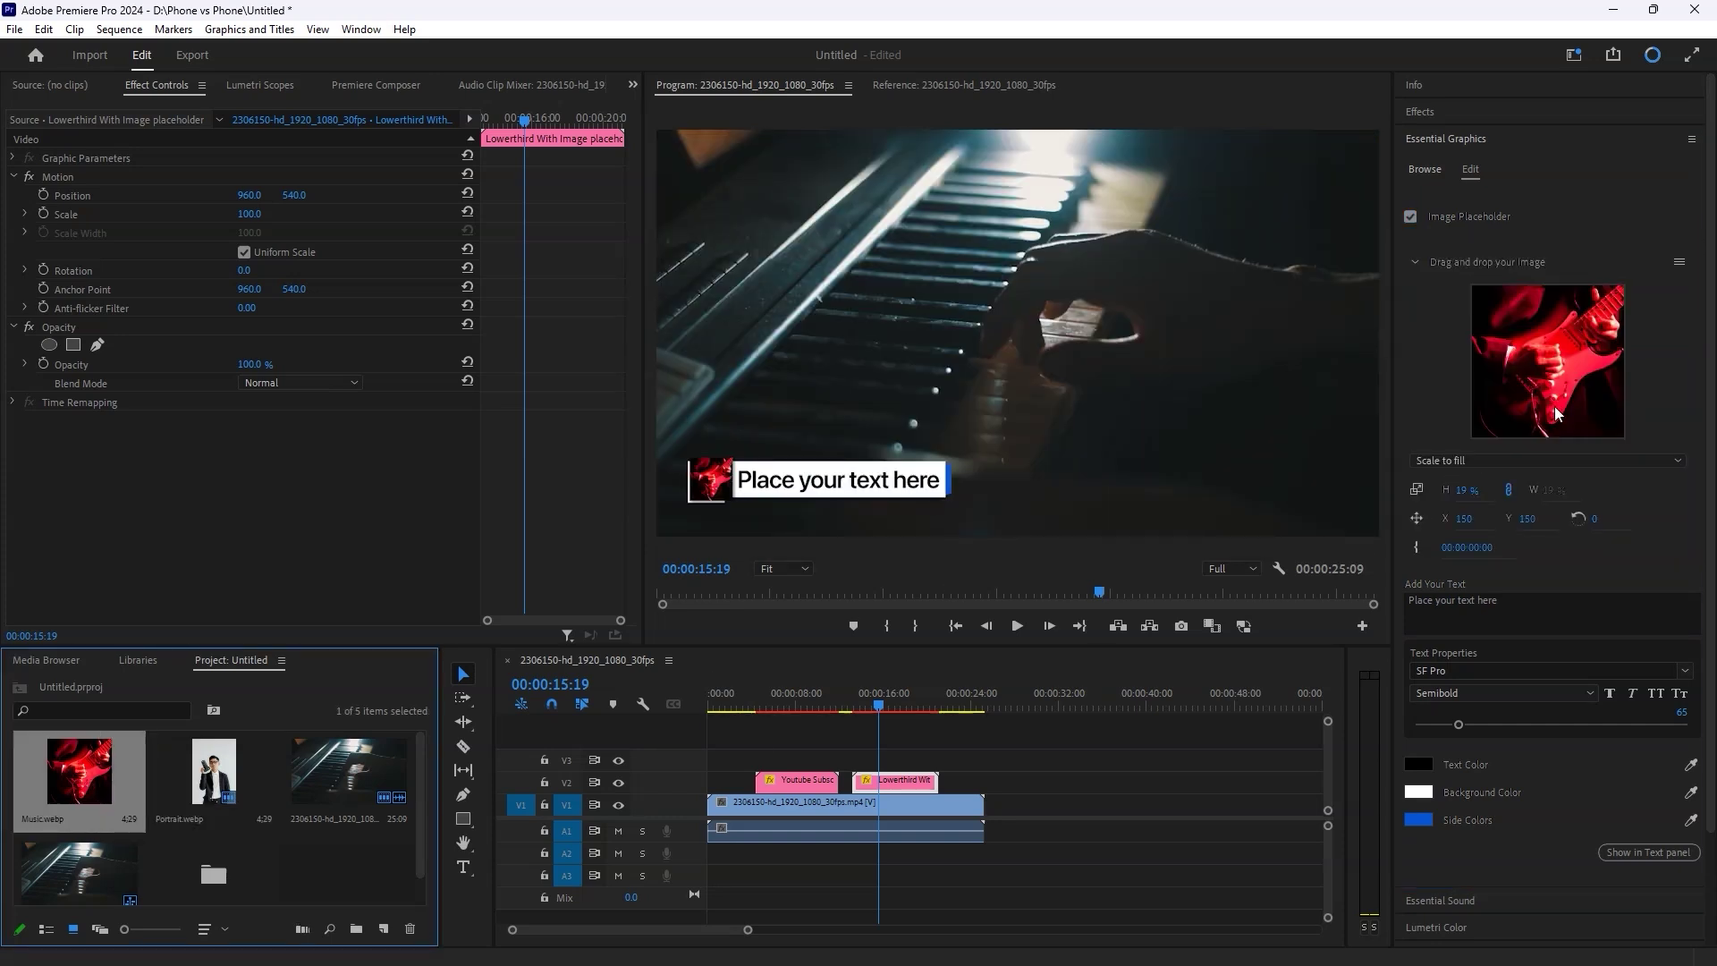
{"action": "left_click", "coordinate": [1503, 617]}
{"action": "key", "text": "BackSpace"}
{"action": "type", "text": "Music is Life"}
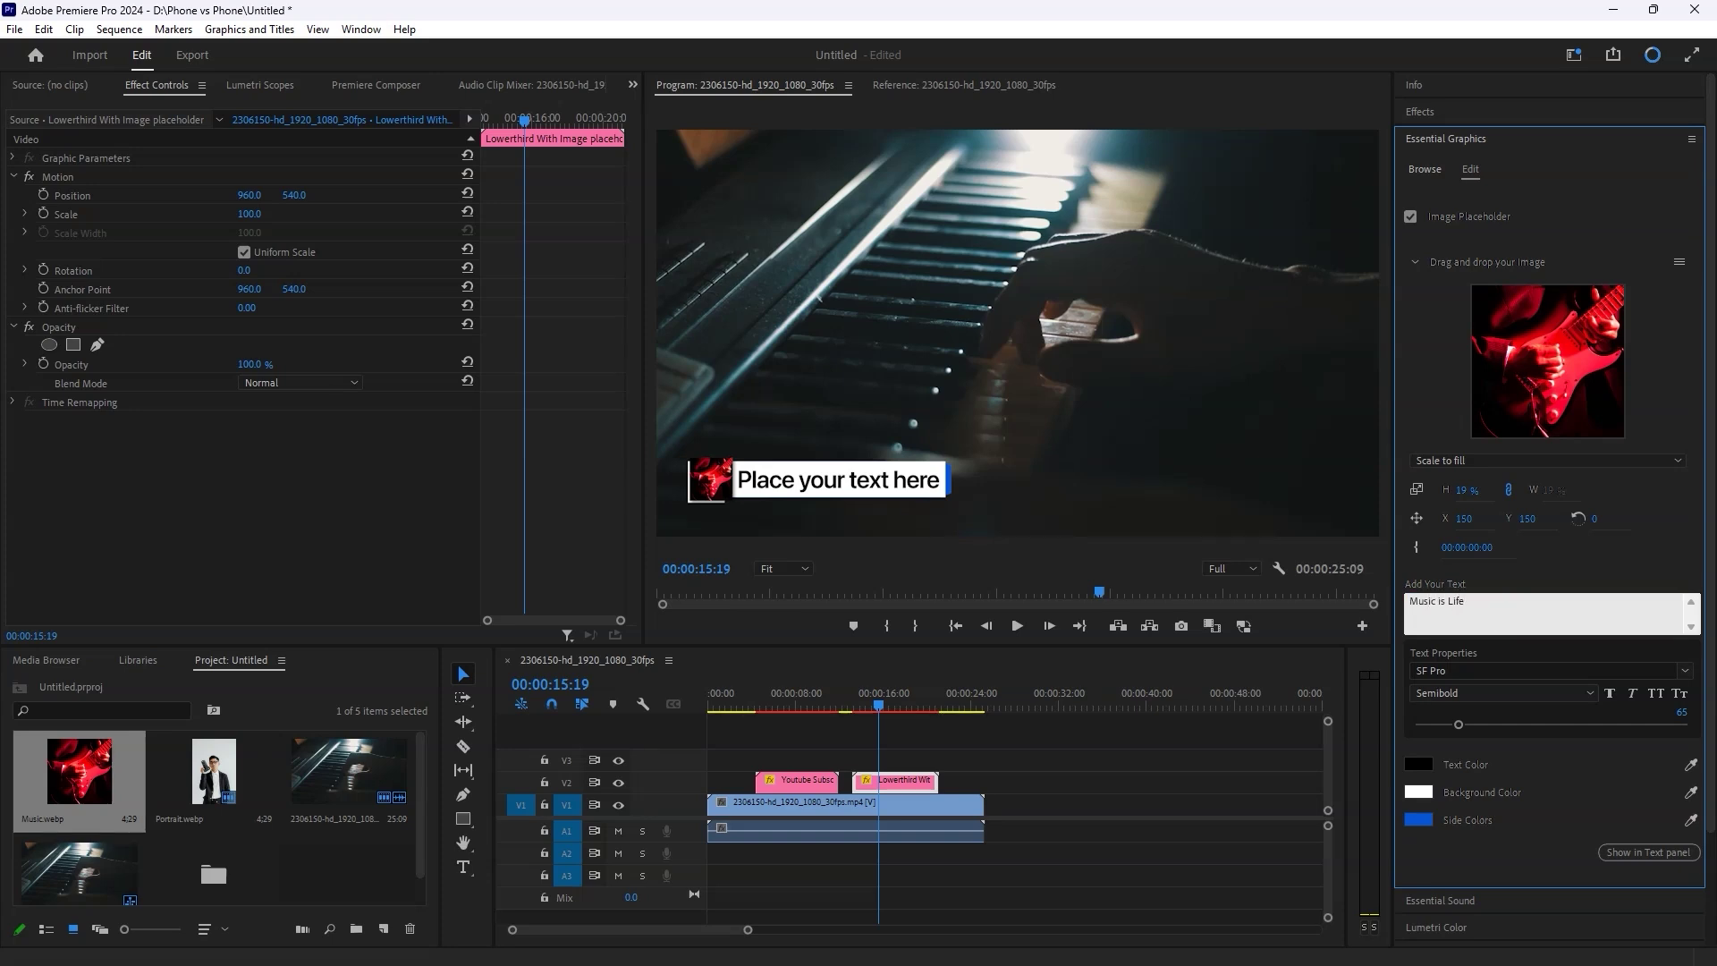
{"action": "left_click", "coordinate": [1517, 761]}
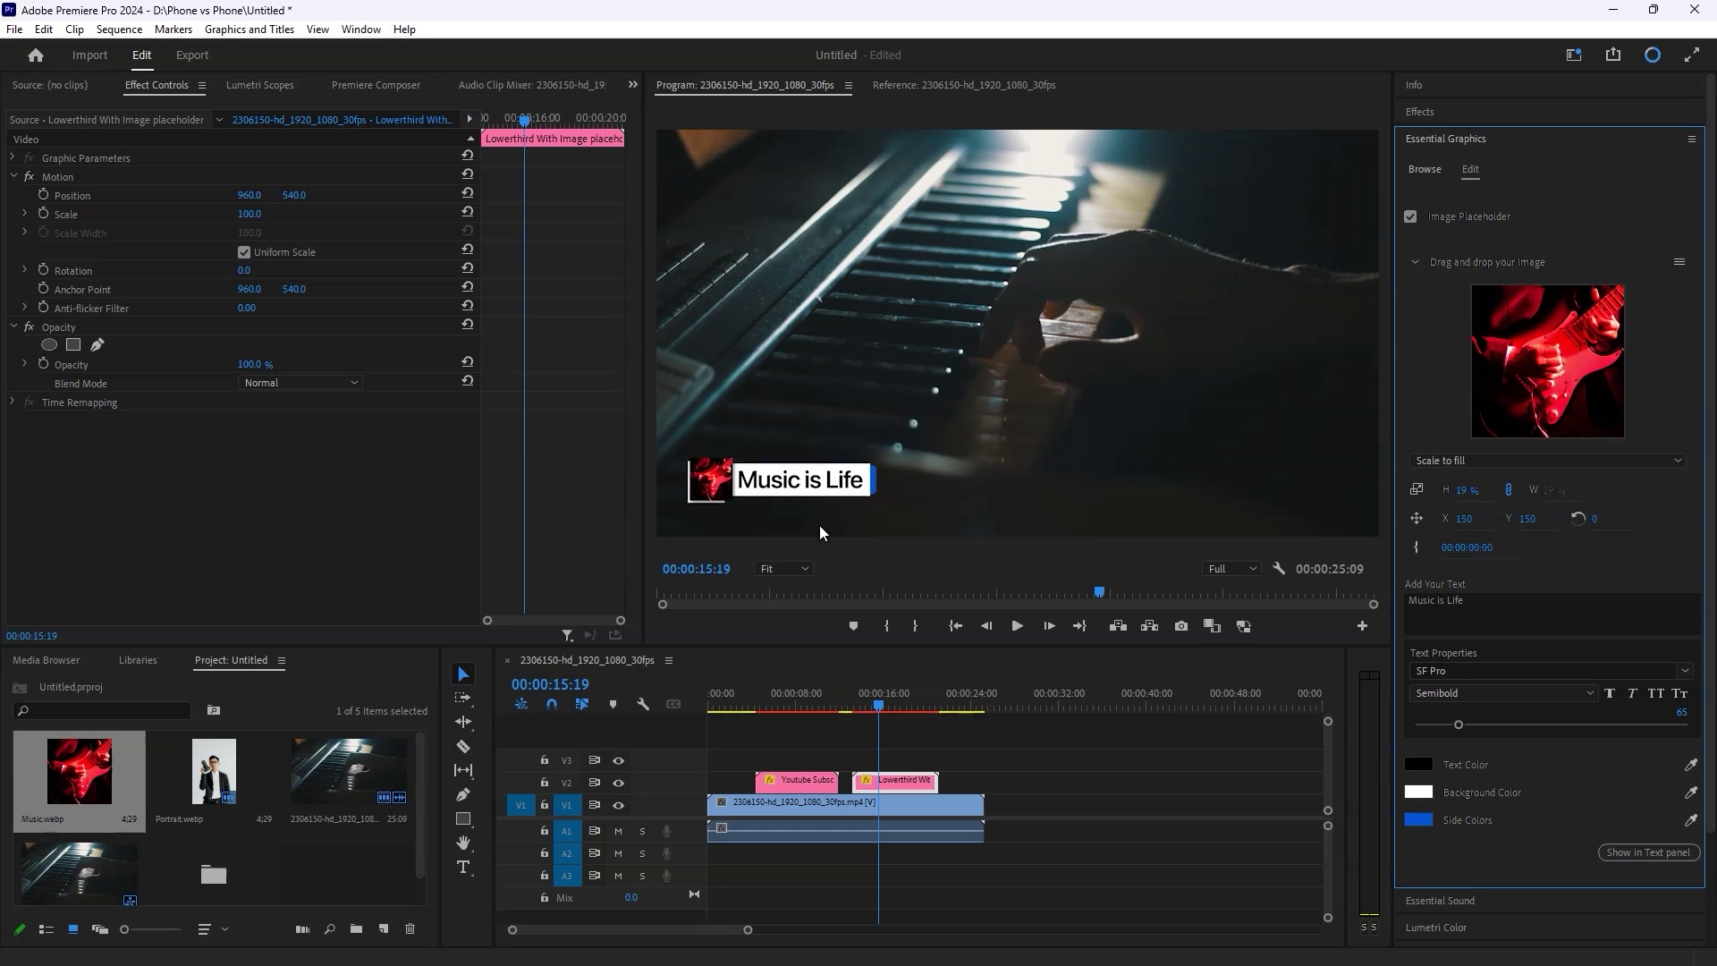
{"action": "left_click", "coordinate": [1691, 818]}
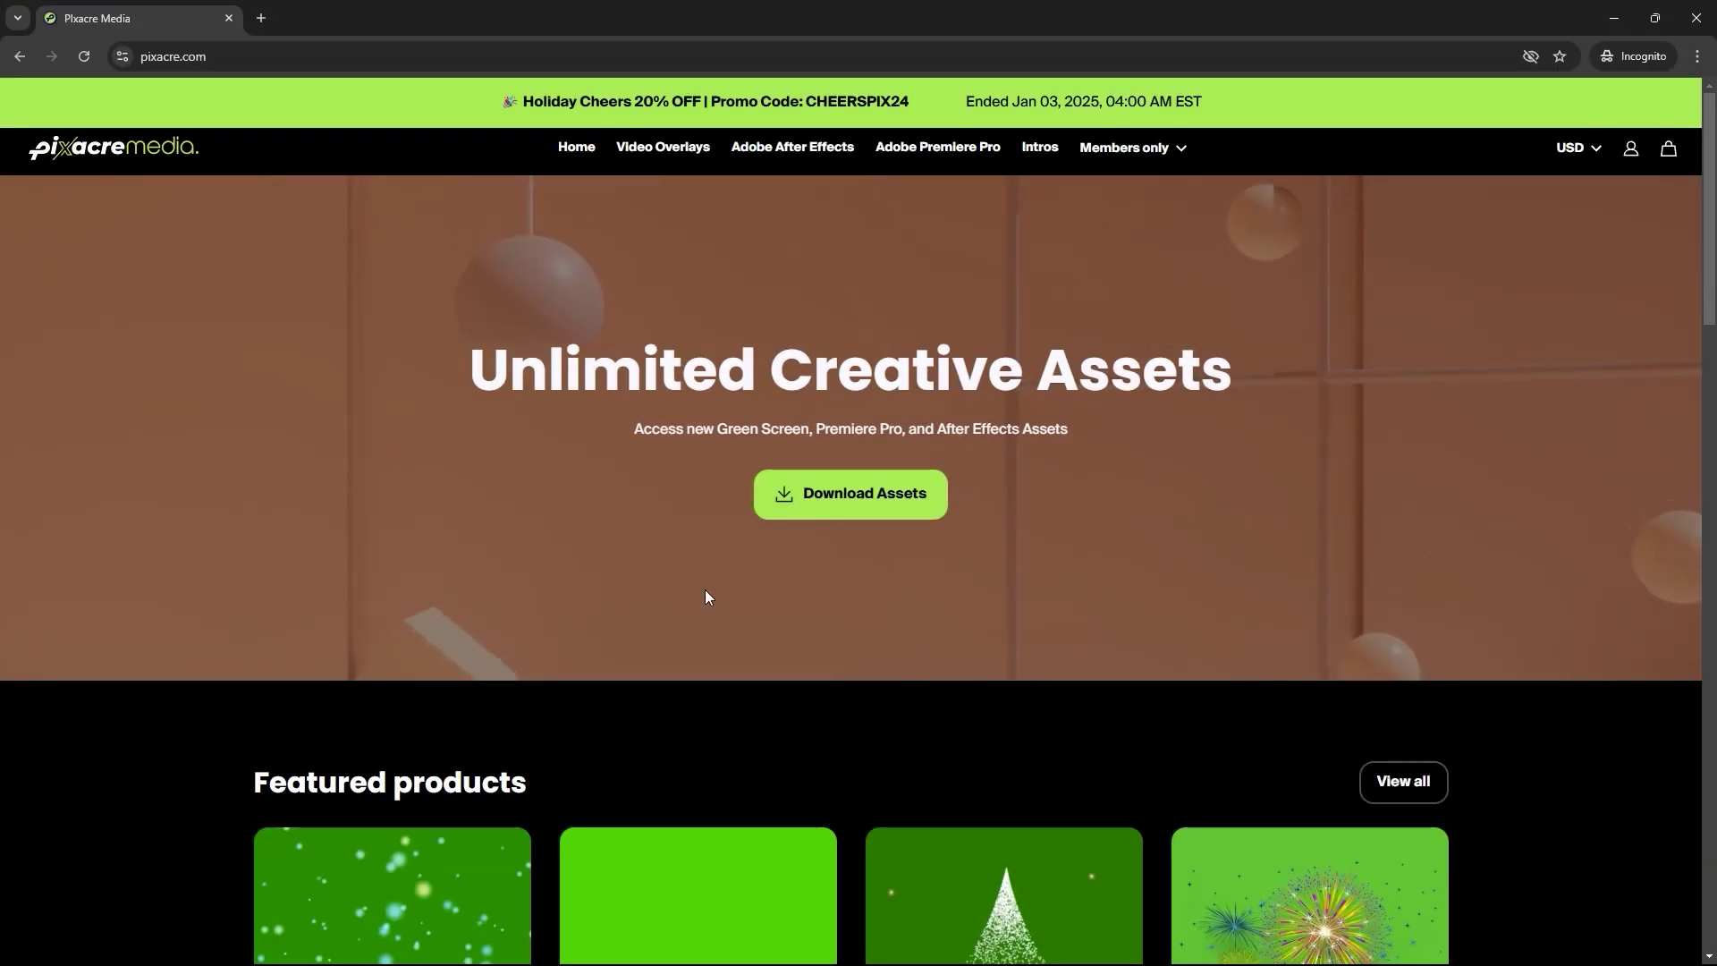
{"action": "scroll", "coordinate": [704, 589], "scroll_direction": "down", "scroll_amount": 3}
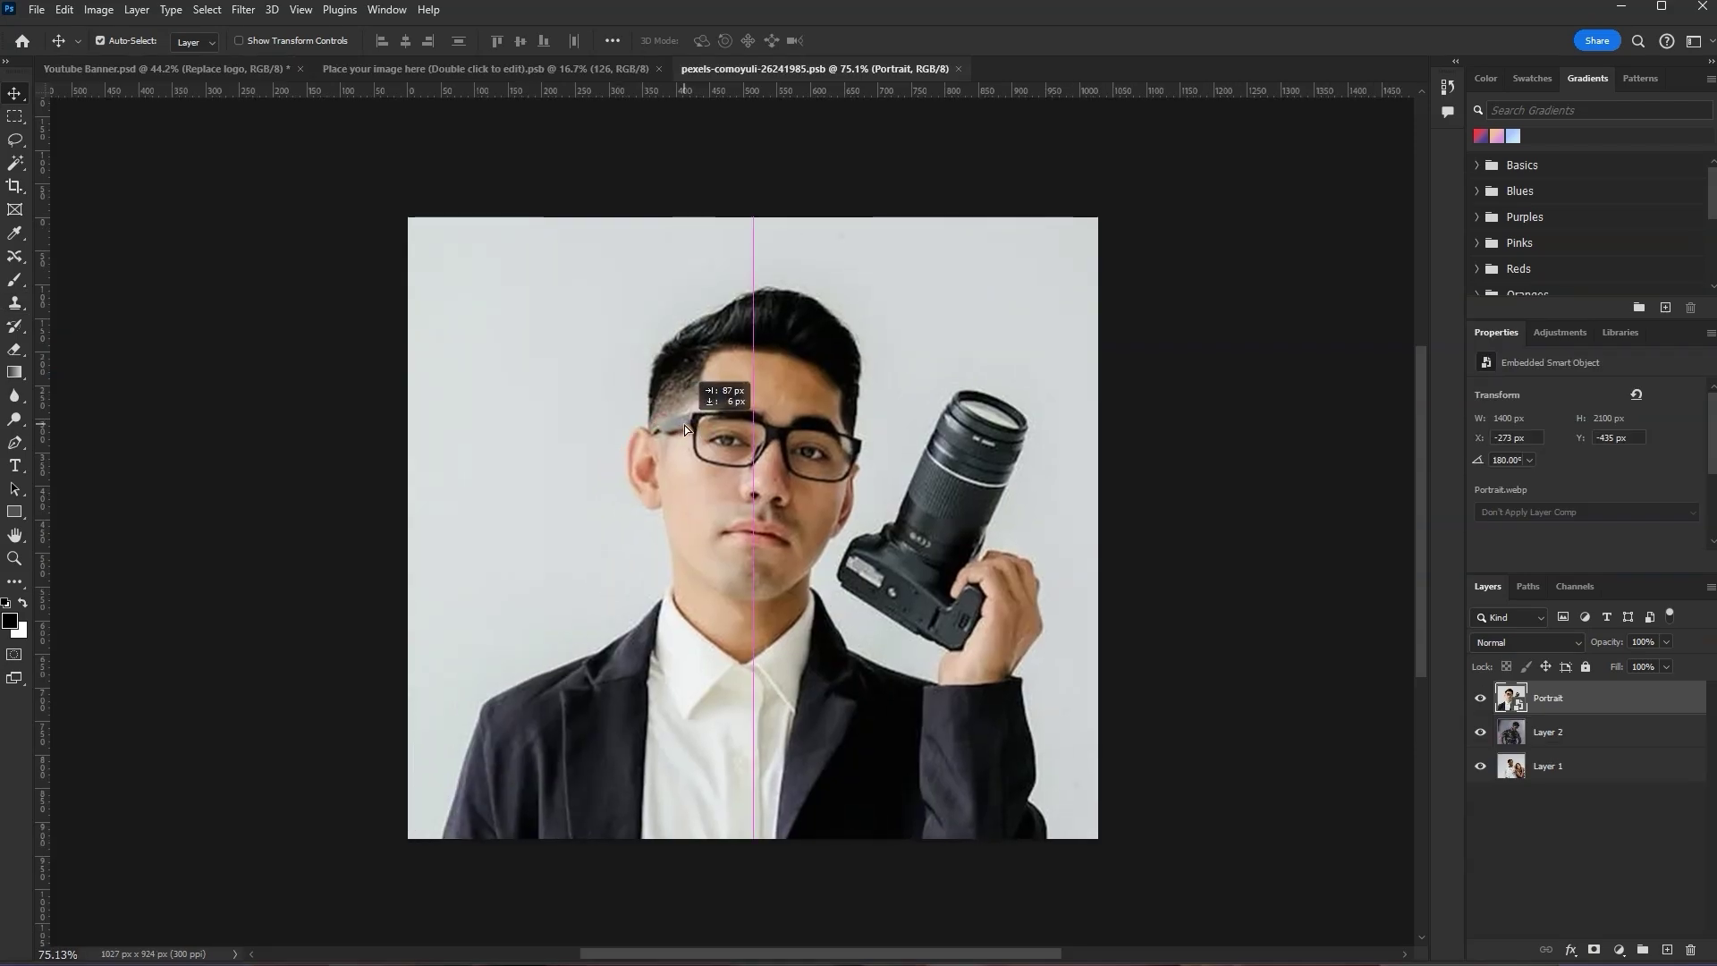
Save the portrait placeholder smart-object document with File > Save
{"action": "left_click", "coordinate": [36, 10]}
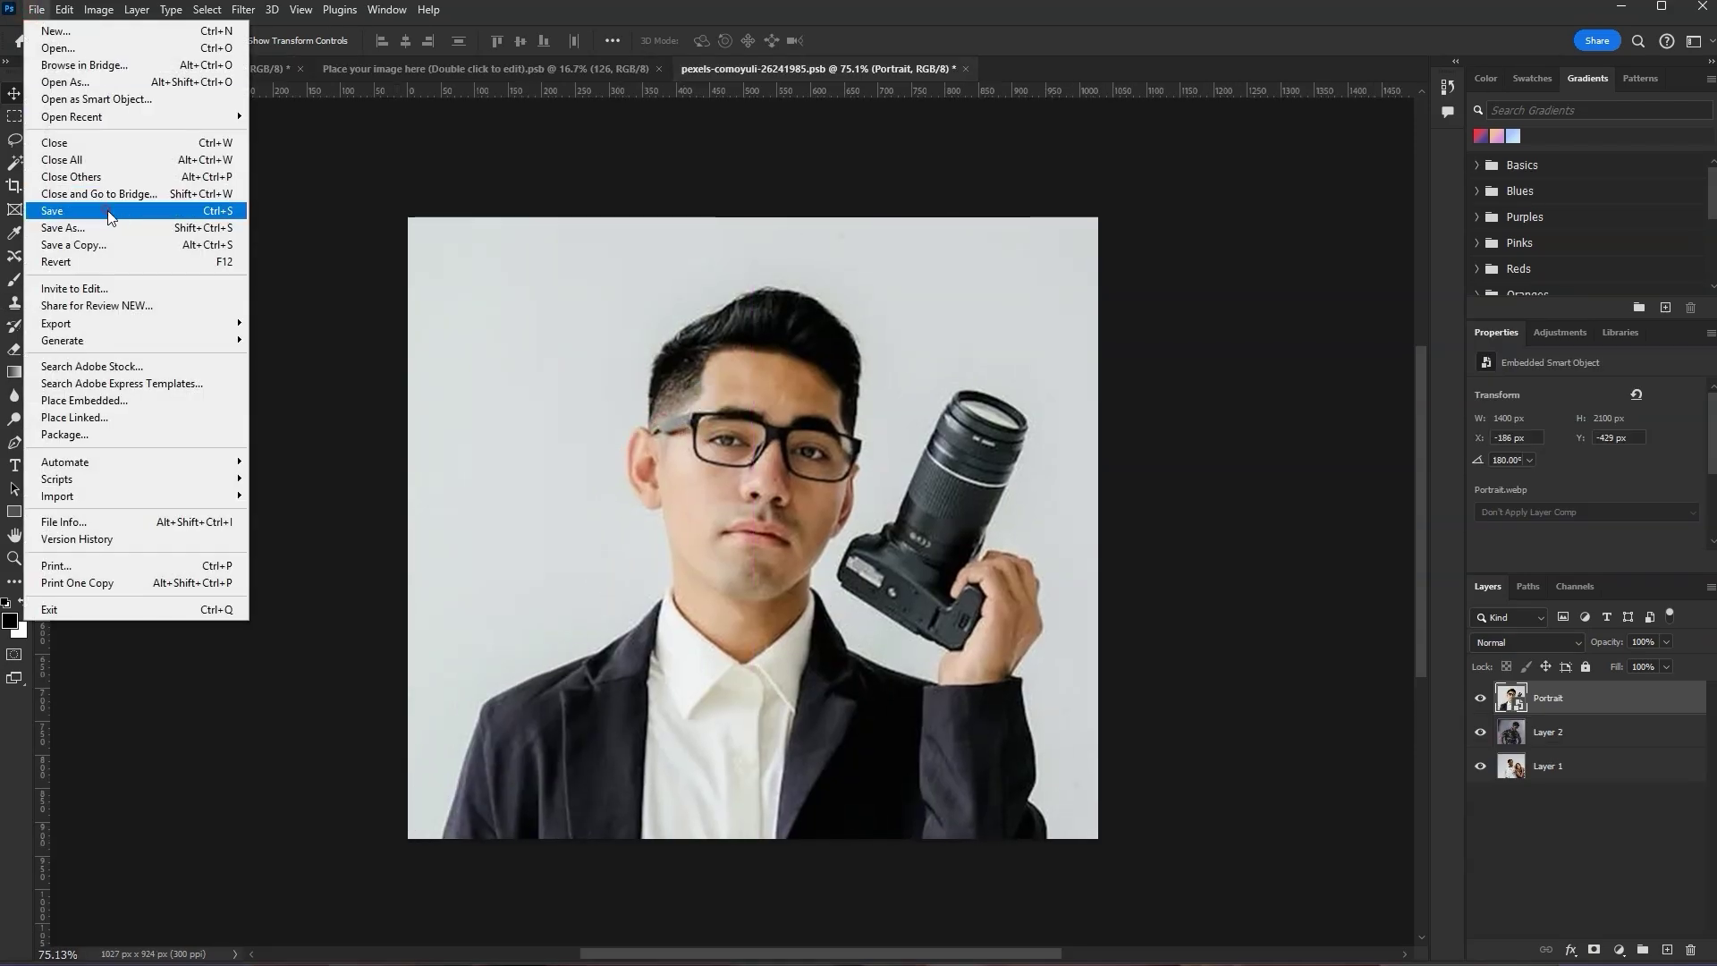
{"action": "left_click", "coordinate": [115, 219]}
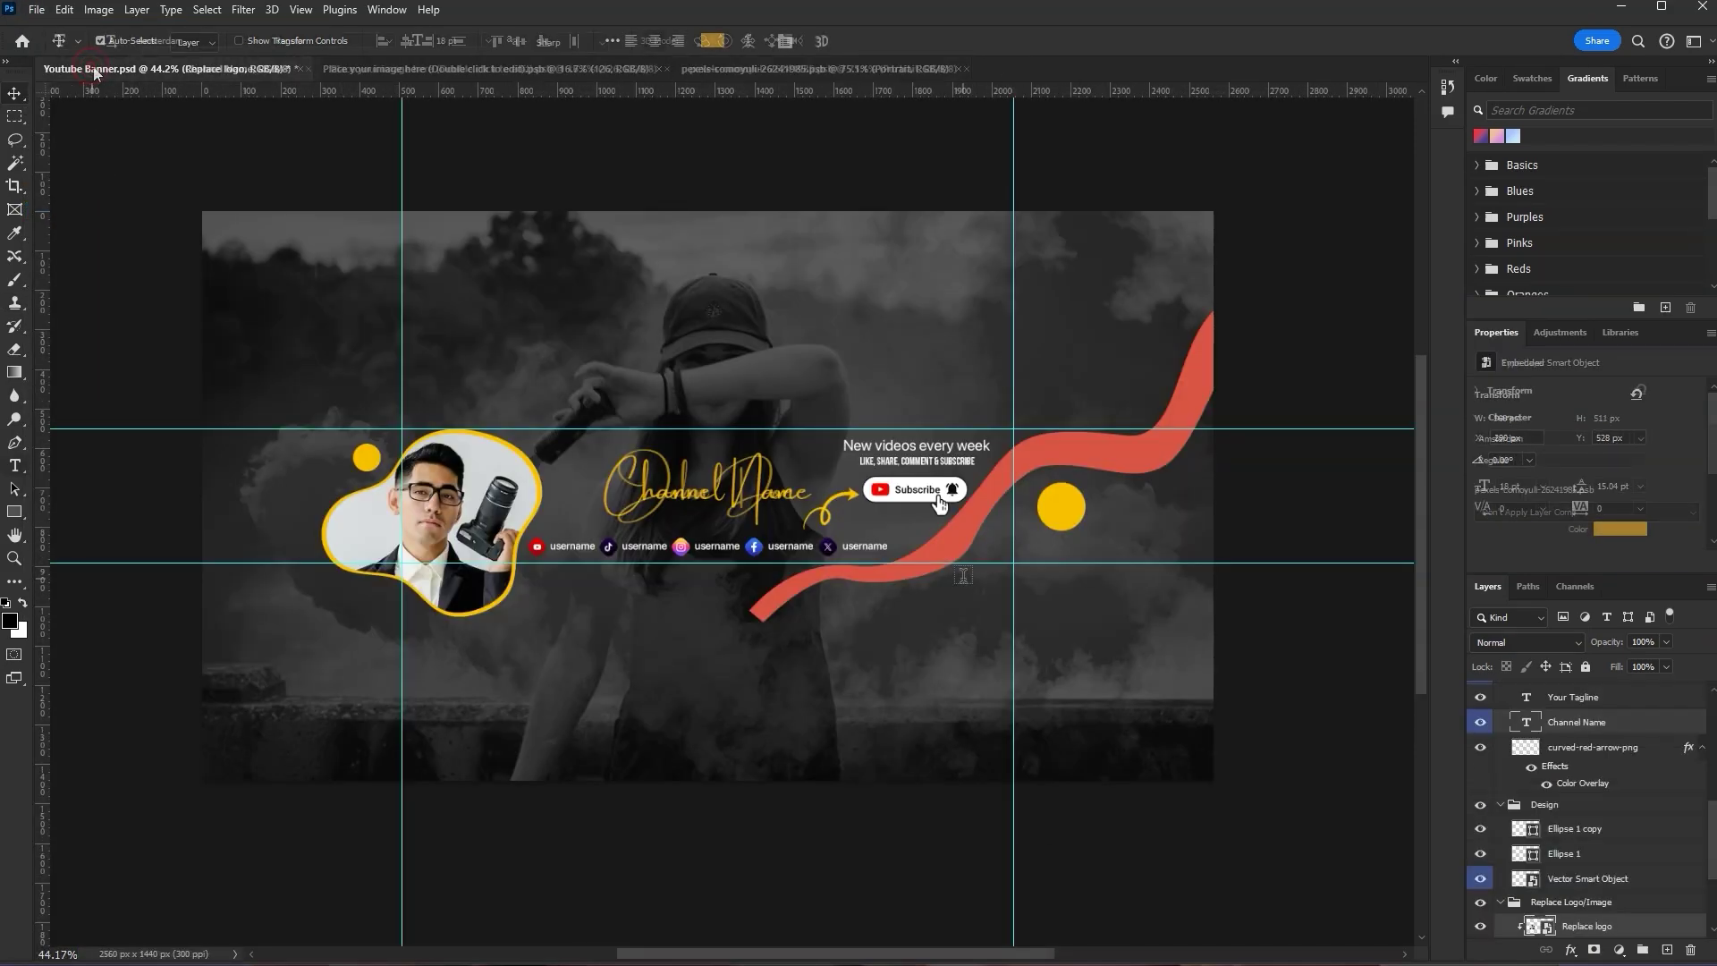